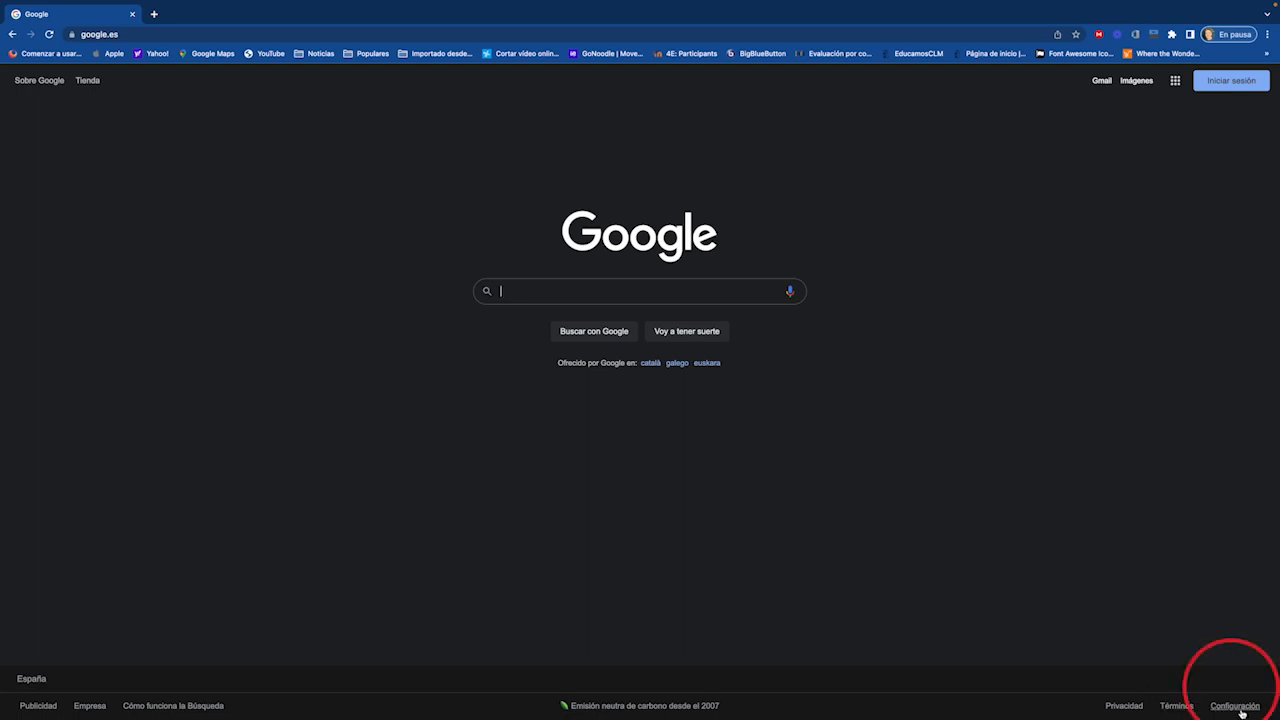
Run an advanced Spanish-language search for situación de aprendizaje, exact phrase actividades interactivas, excluding infantil primaria, 11 to 16 años, licensed "que se puedan utilizar o modificar libremente"
left_click(1236, 706)
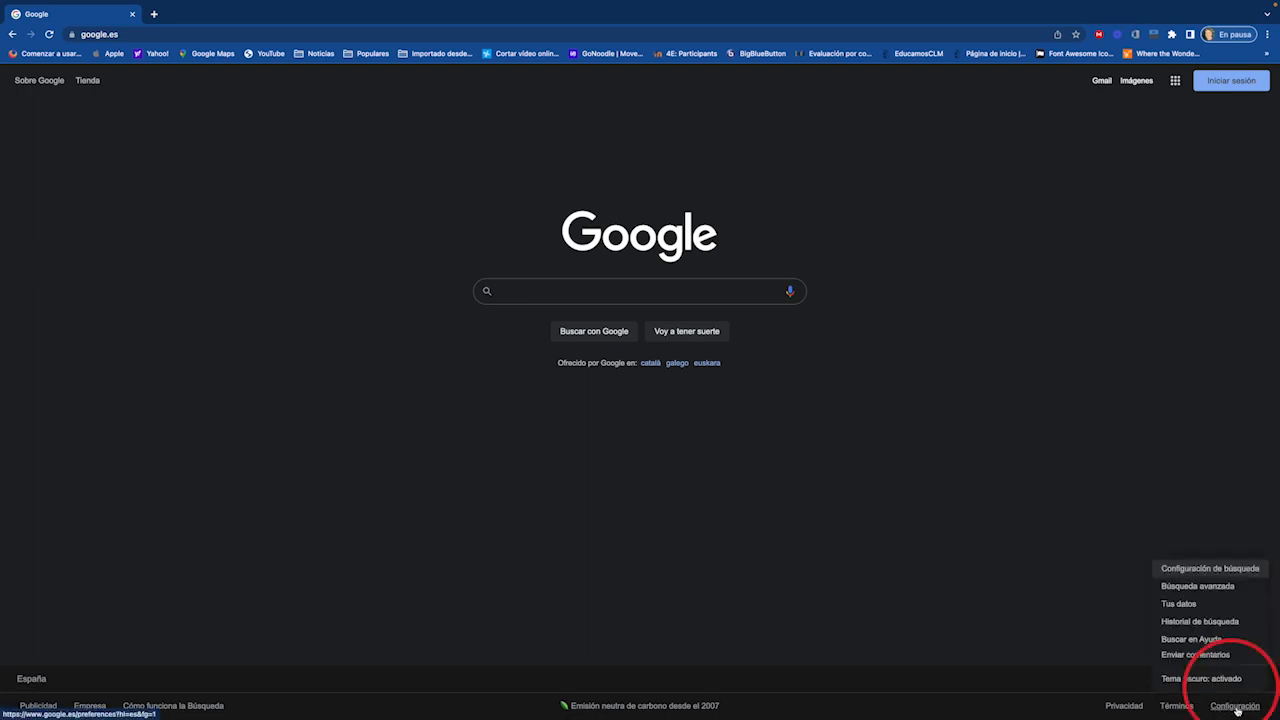
left_click(1229, 588)
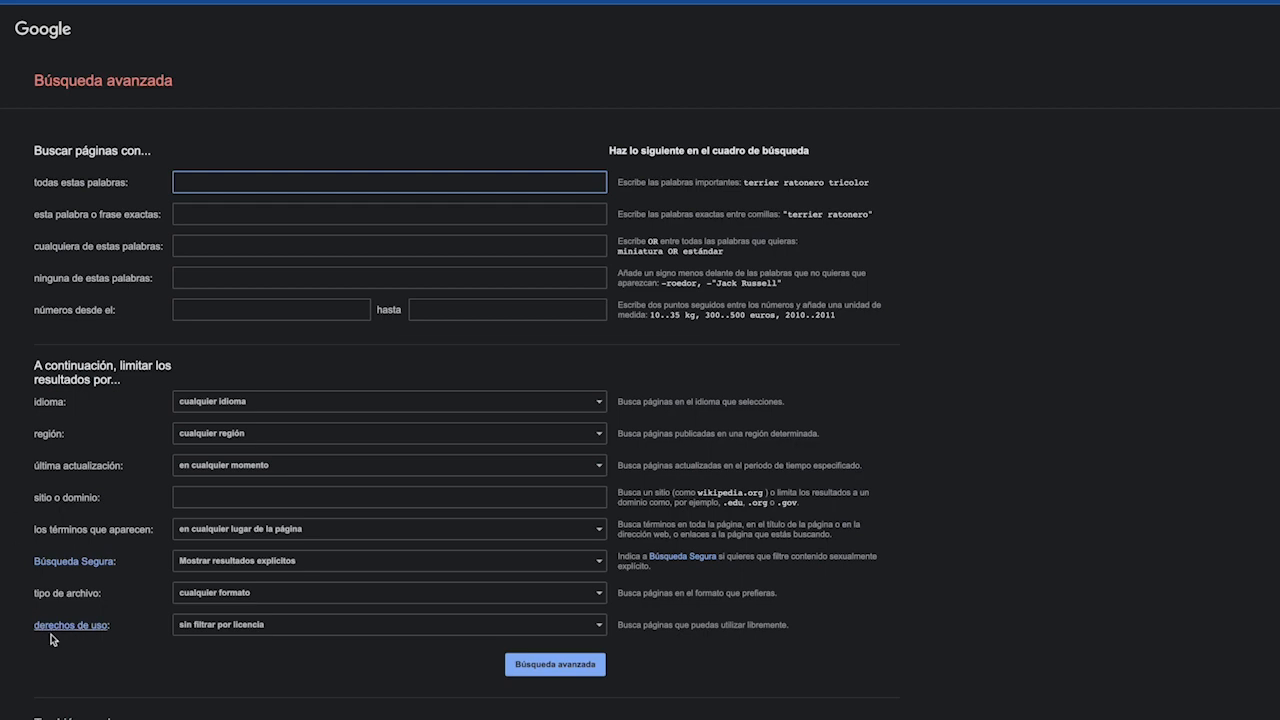
left_click(475, 628)
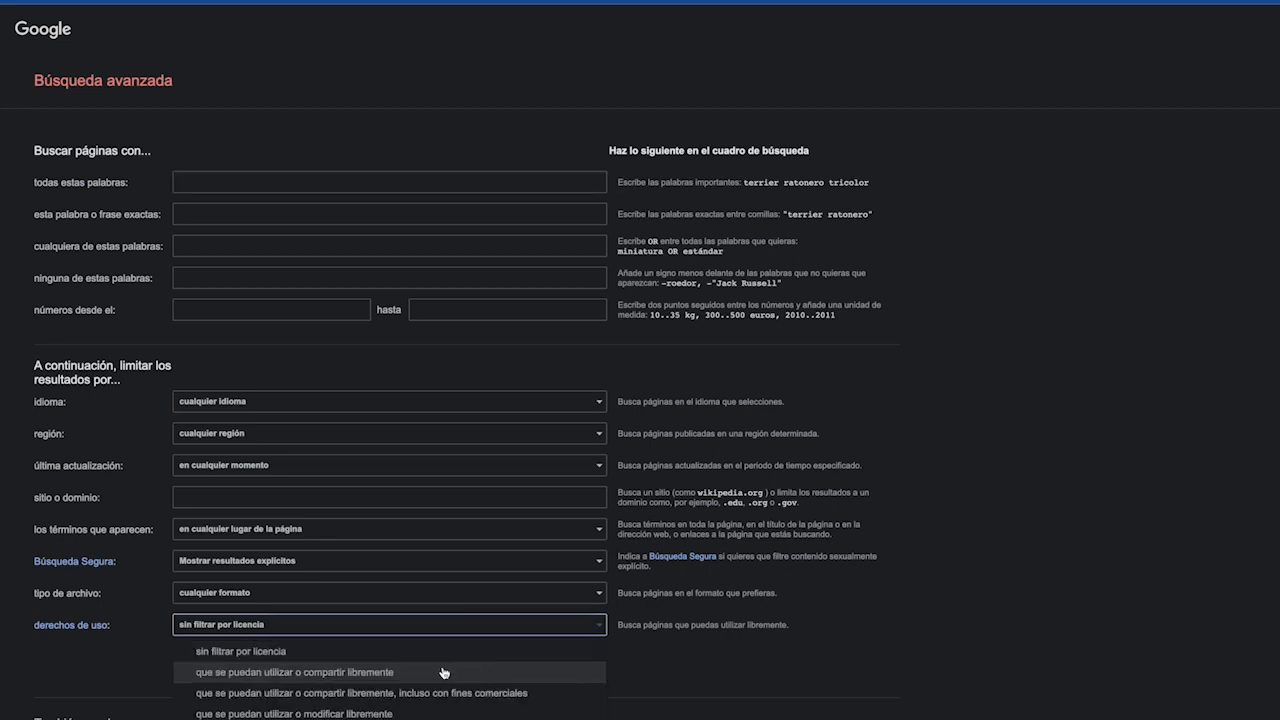
left_click(211, 183)
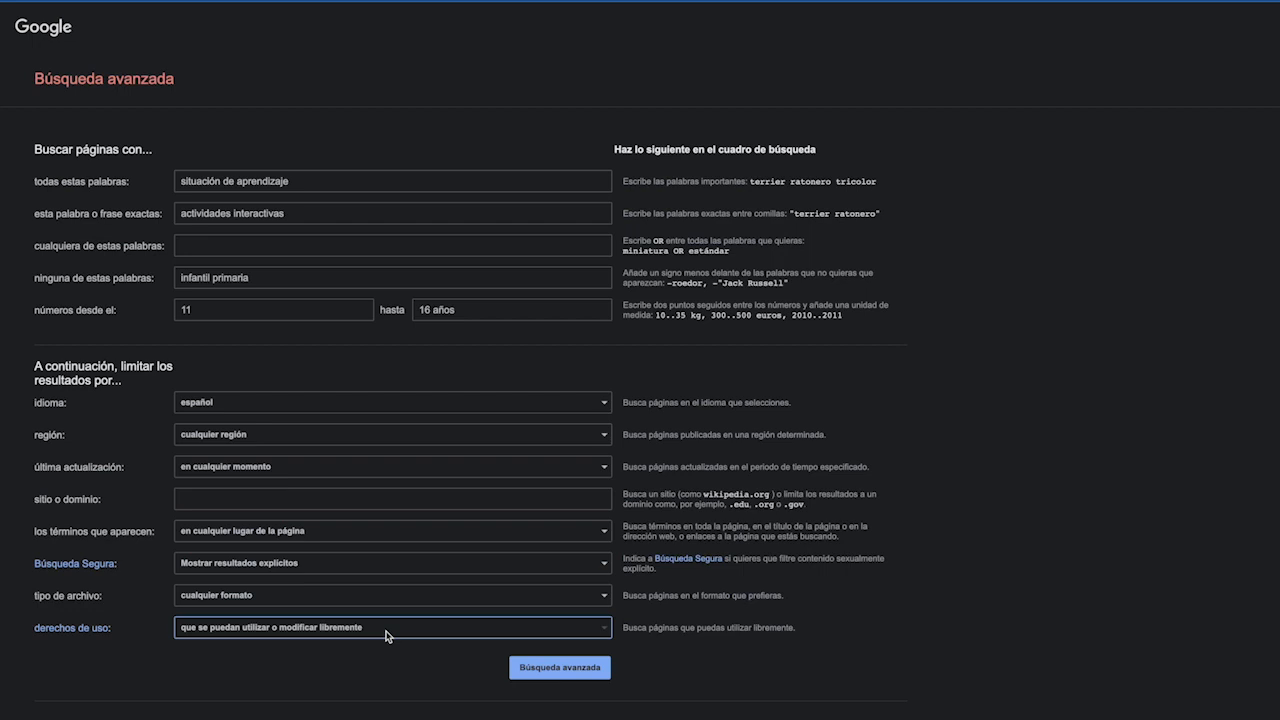
left_click(565, 668)
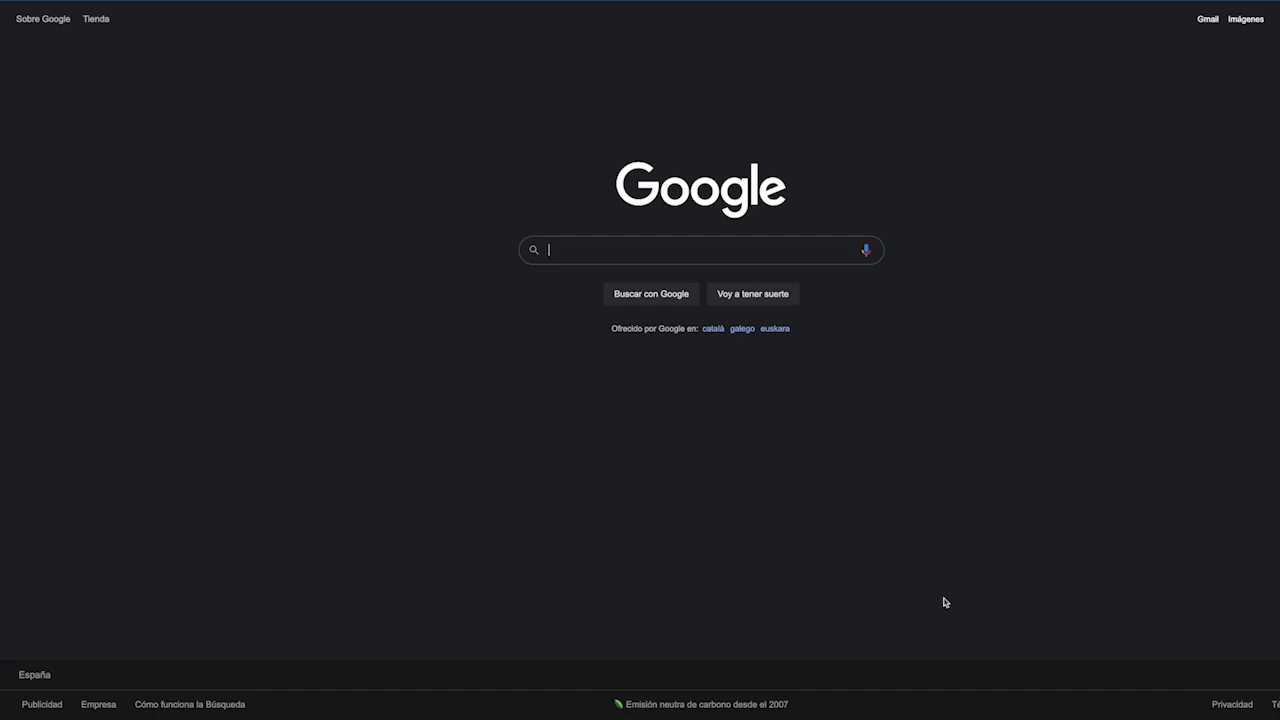
Search Google for "paisaje" and show the image results
type("paisaje")
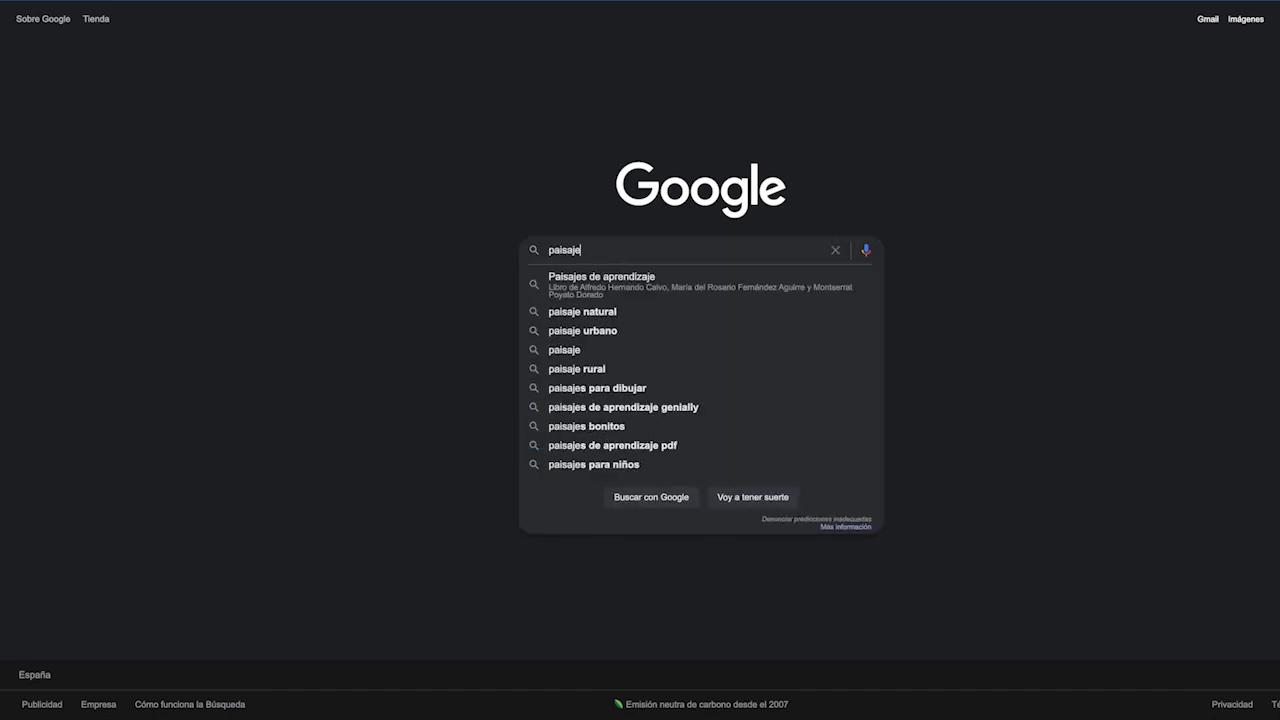
key("Return")
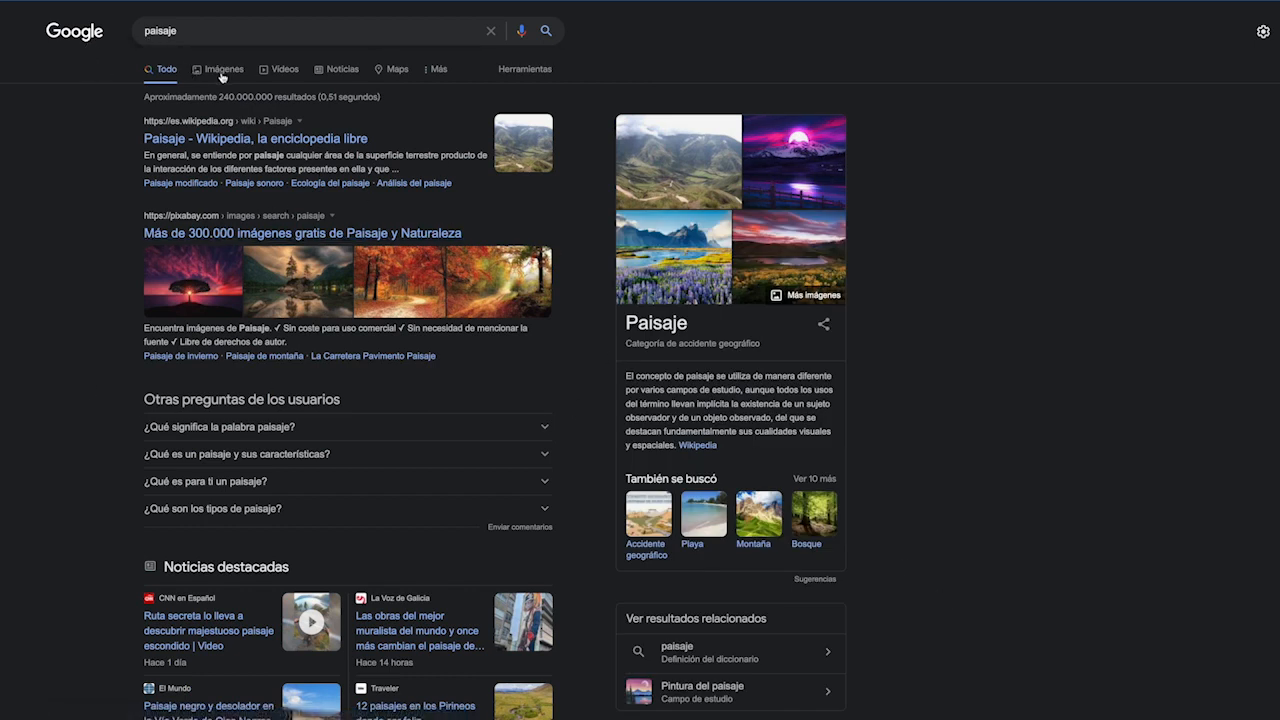
left_click(225, 71)
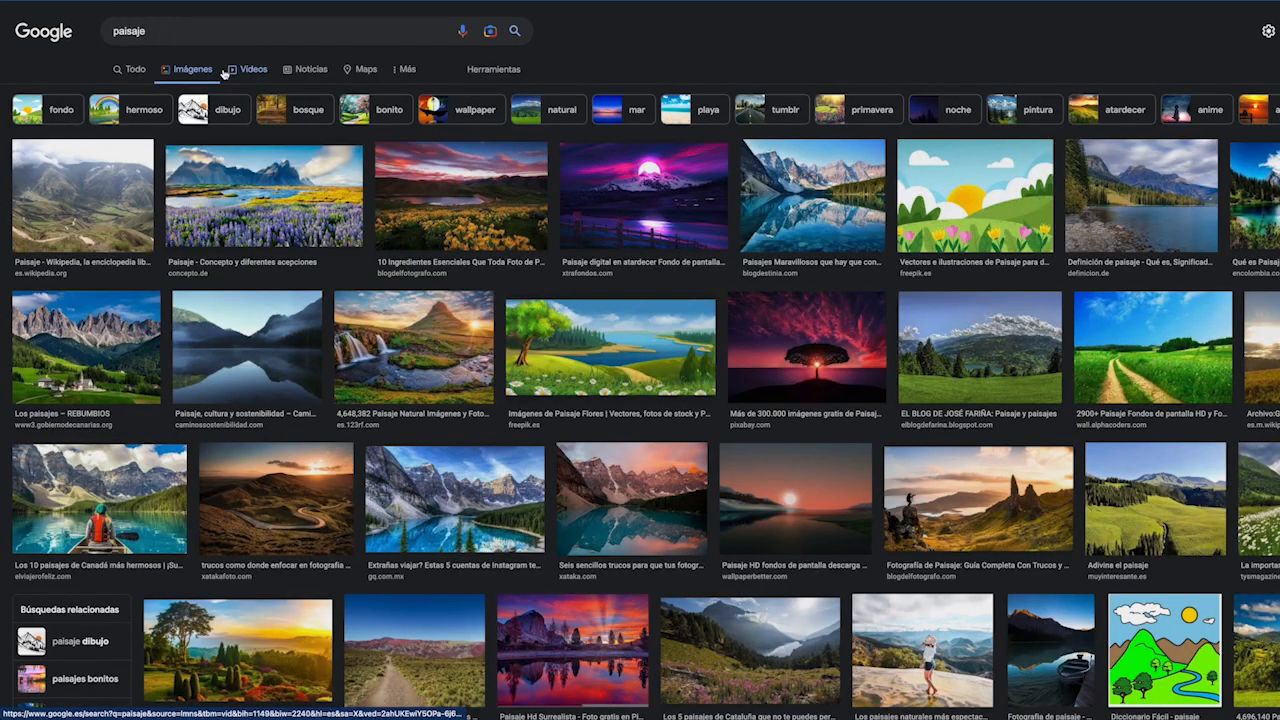
Examine the image search filter options for size, colour, type and date
left_click(492, 70)
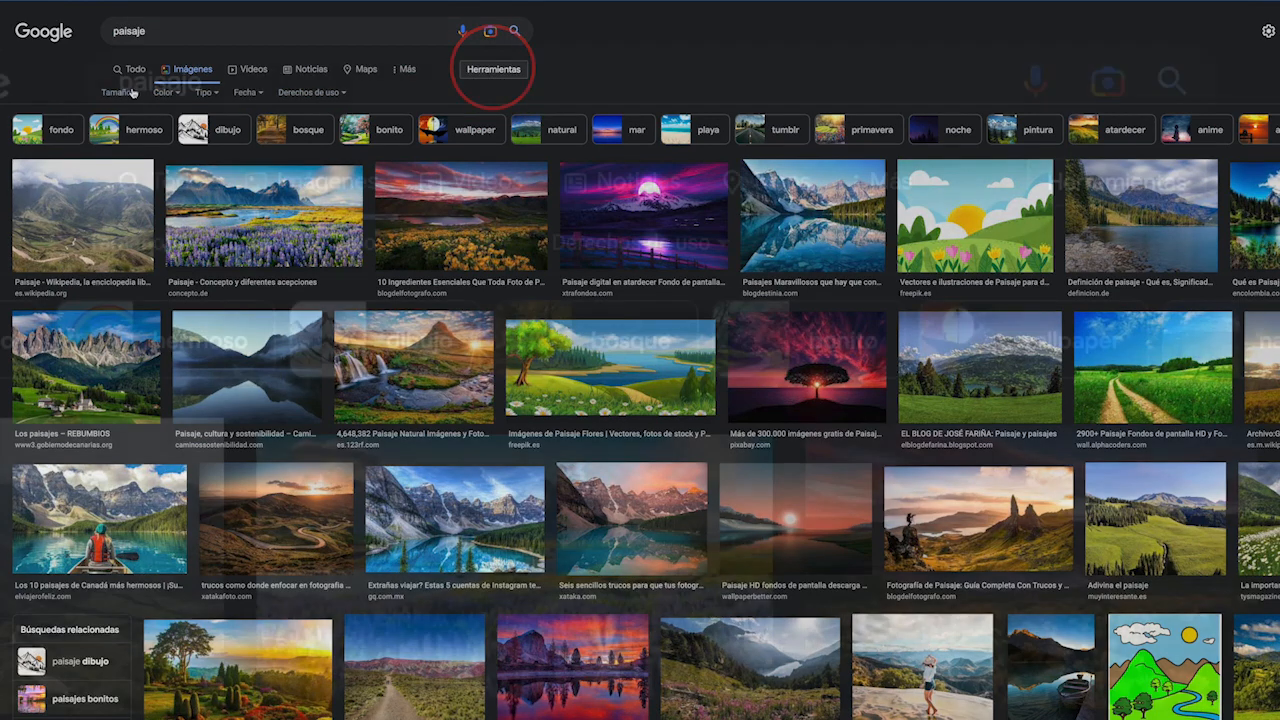
left_click(133, 93)
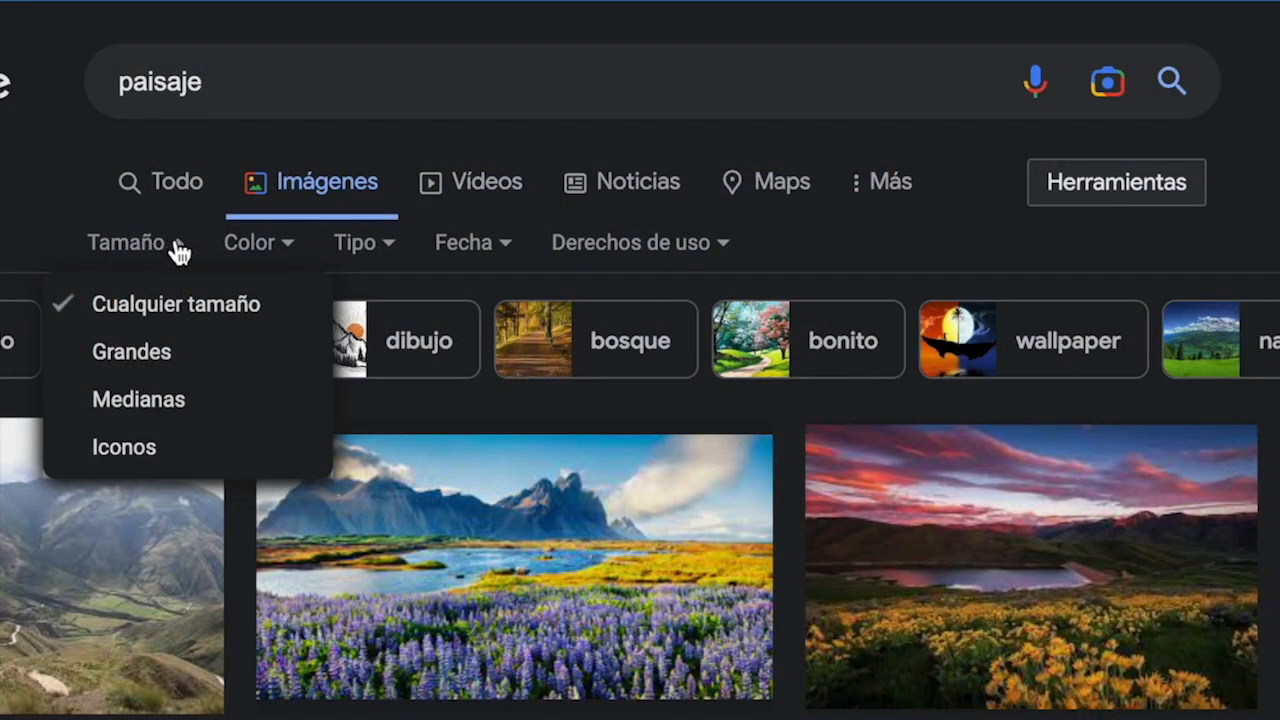
left_click(288, 245)
left_click(291, 250)
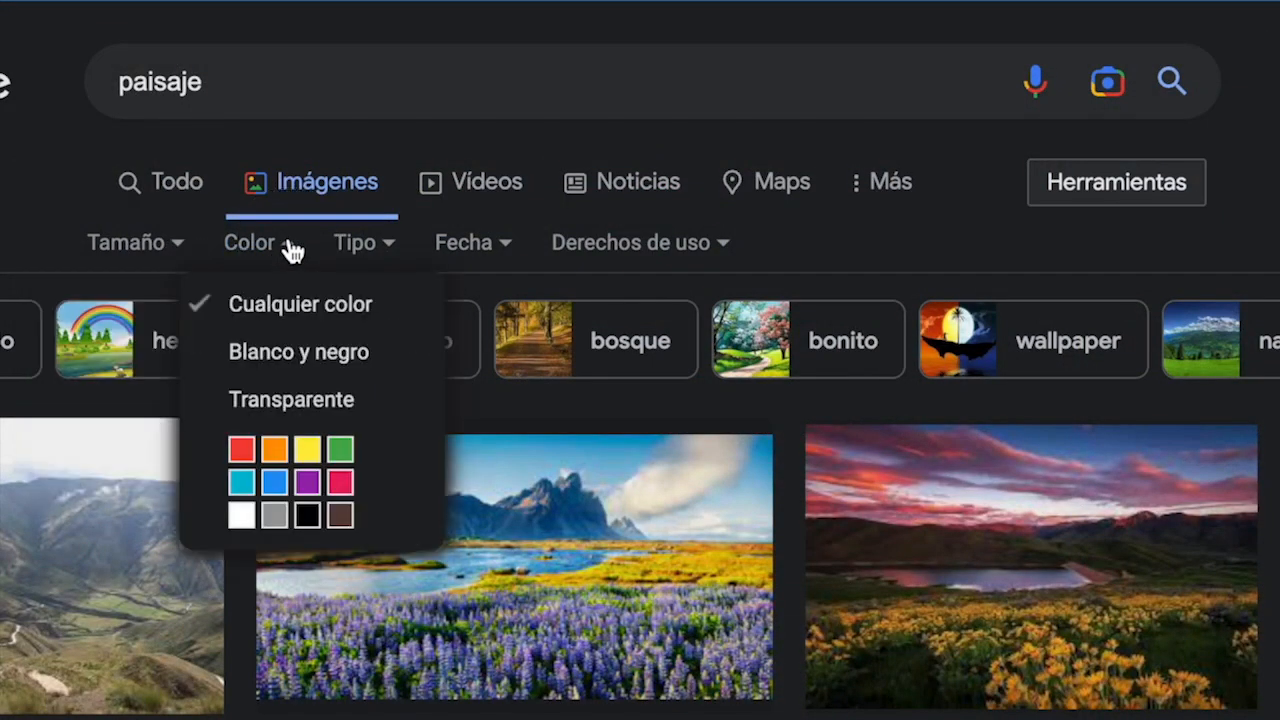
left_click(395, 252)
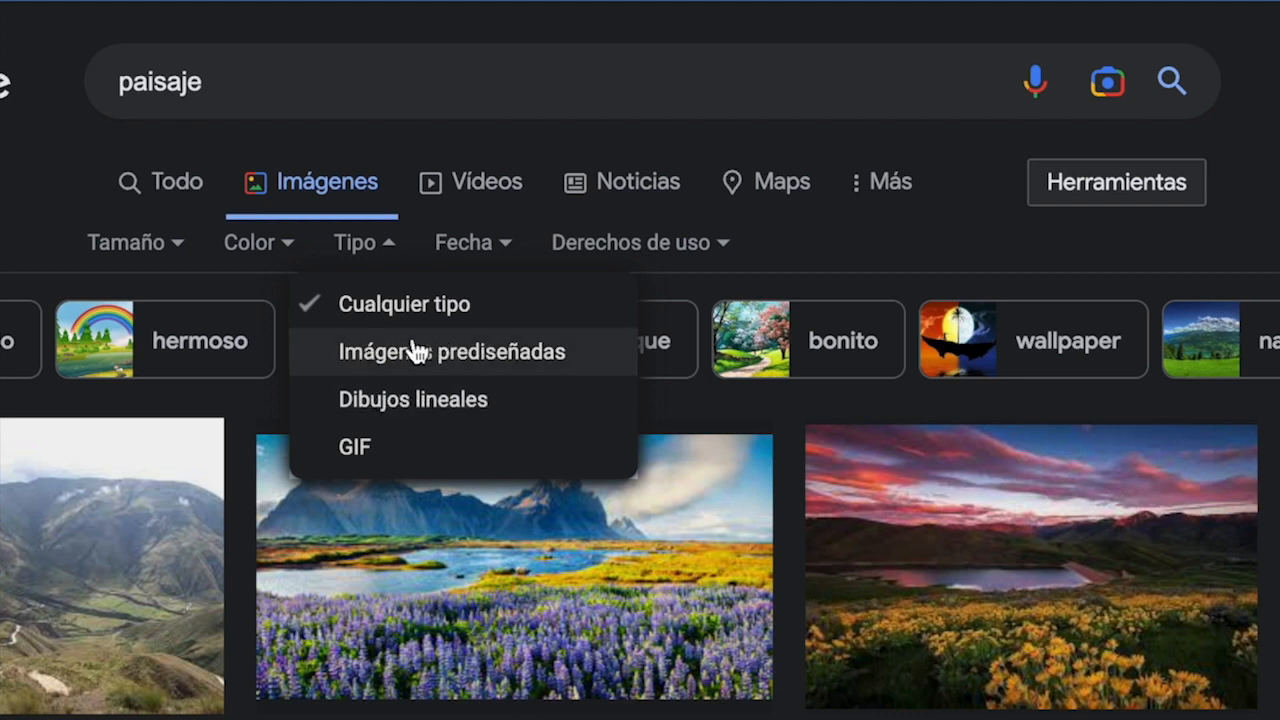
left_click(490, 245)
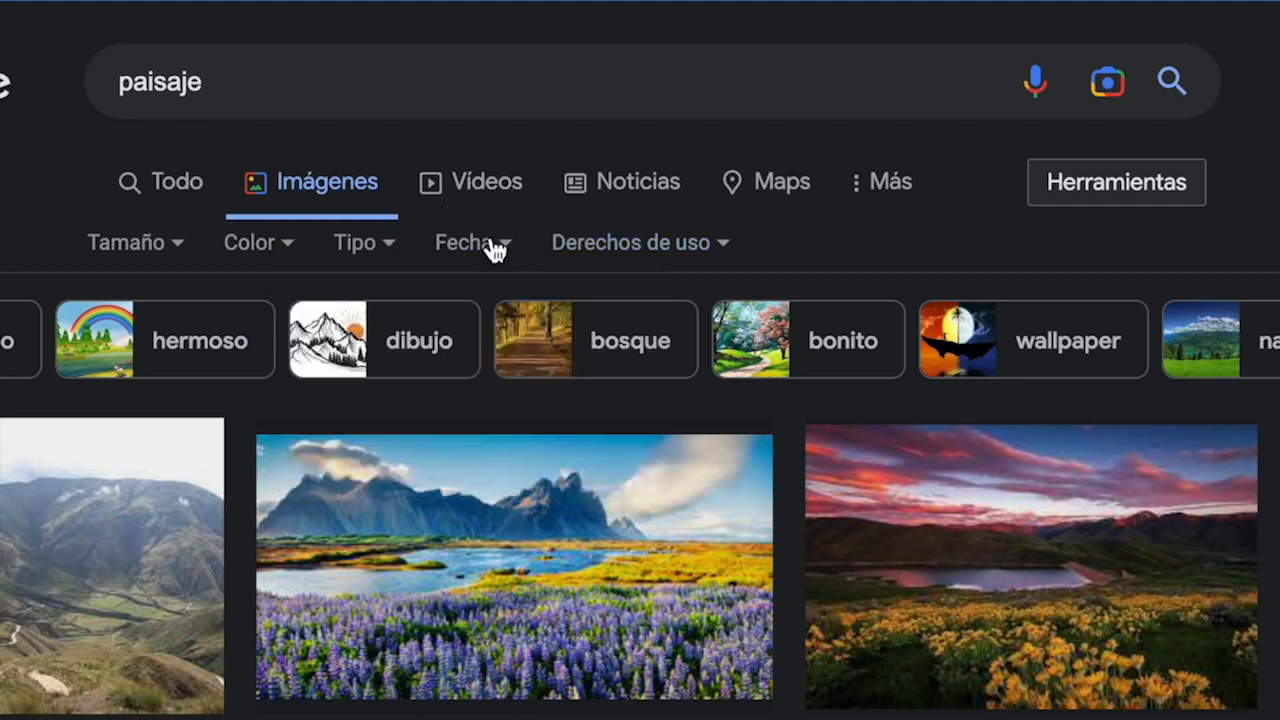
left_click(492, 246)
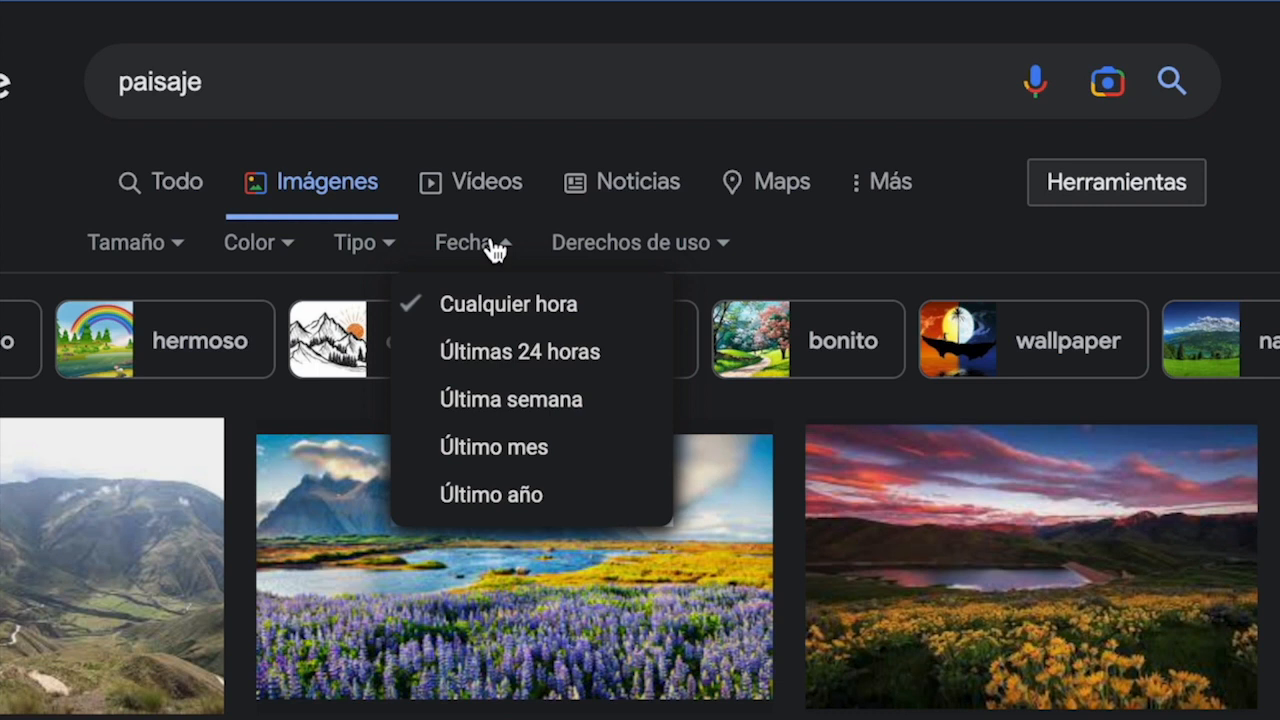
Restrict the paisaje images to those with usage rights "Licencias Creative Commons" and look over the results
left_click(715, 246)
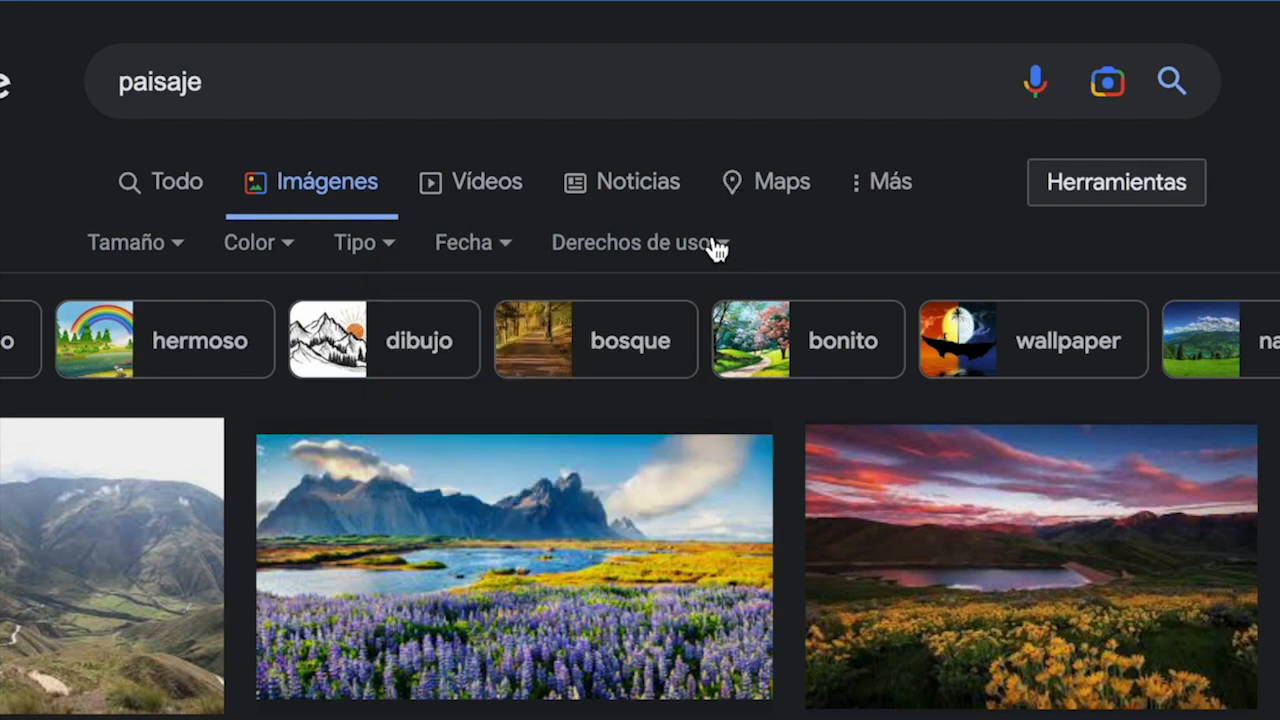
left_click(716, 246)
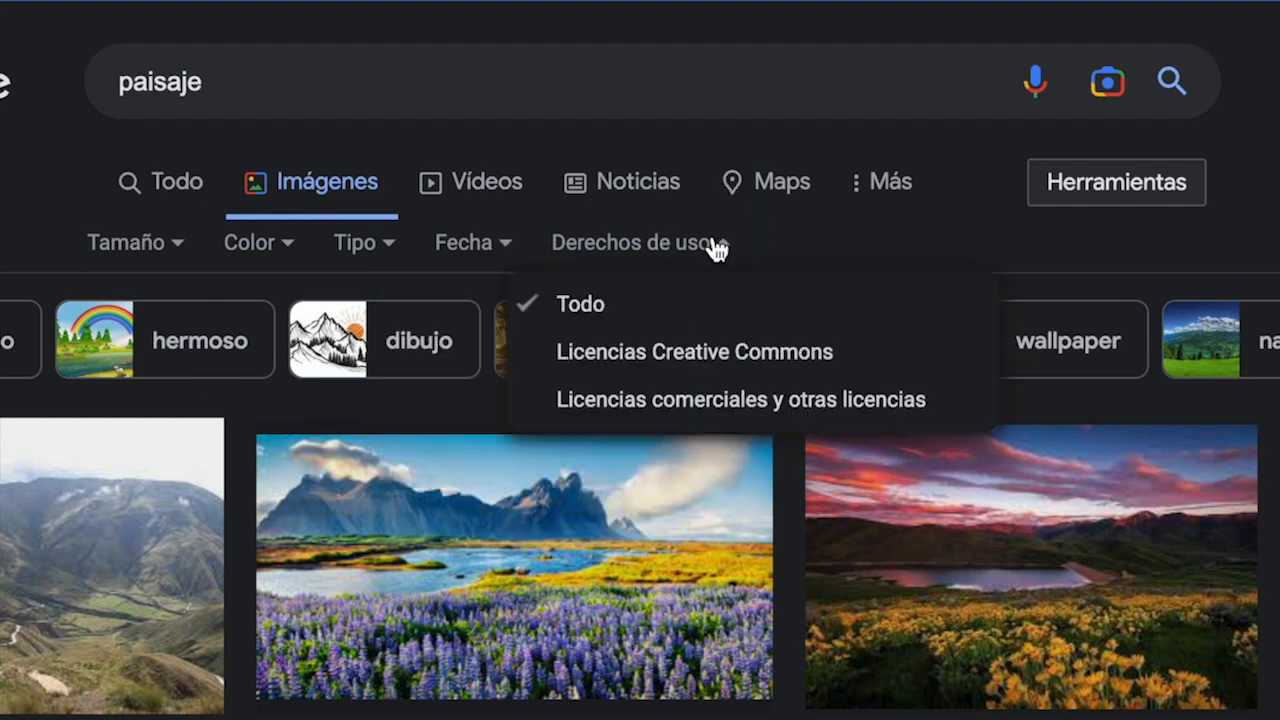
left_click(733, 358)
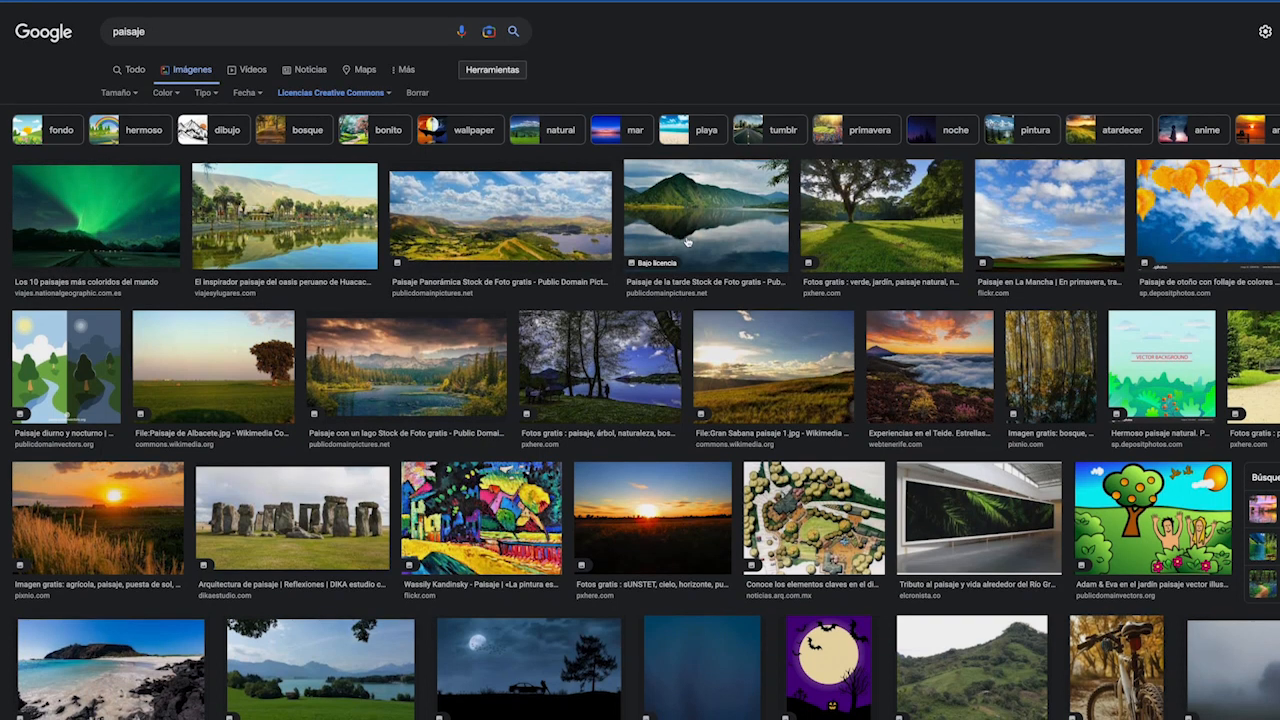
scroll(288, 370, "down", 1)
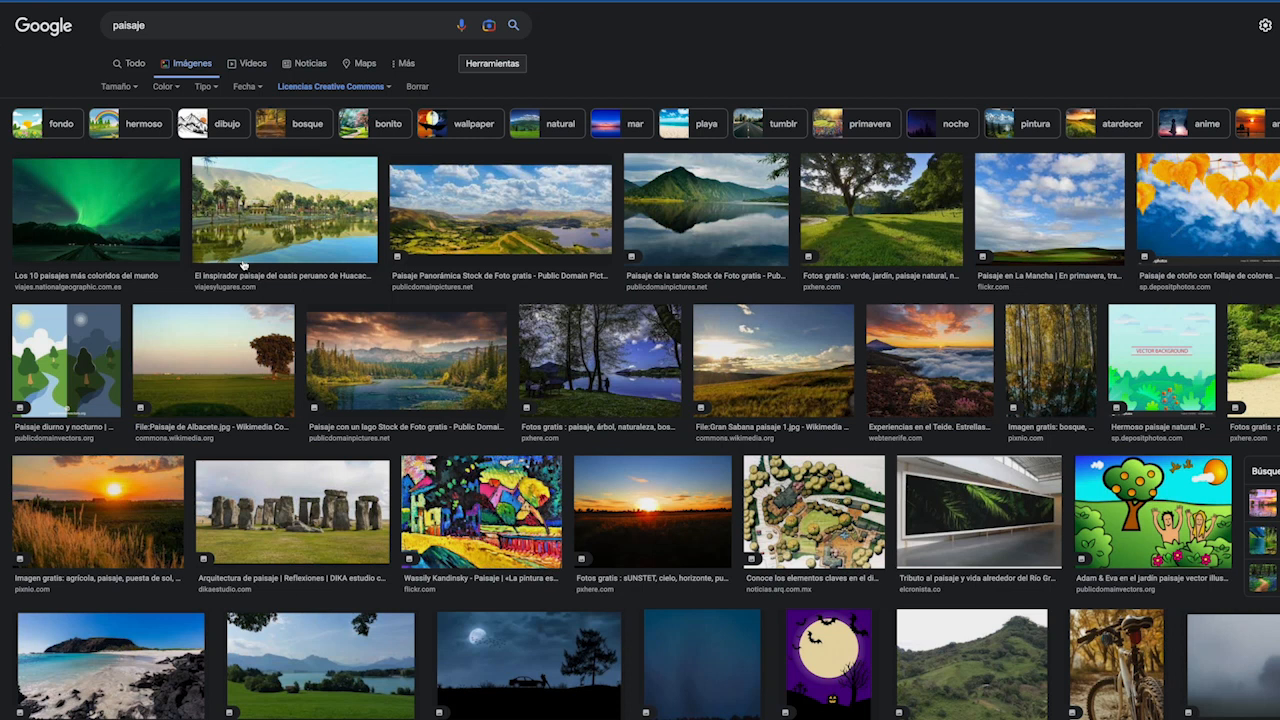
scroll(244, 265, "down", 1)
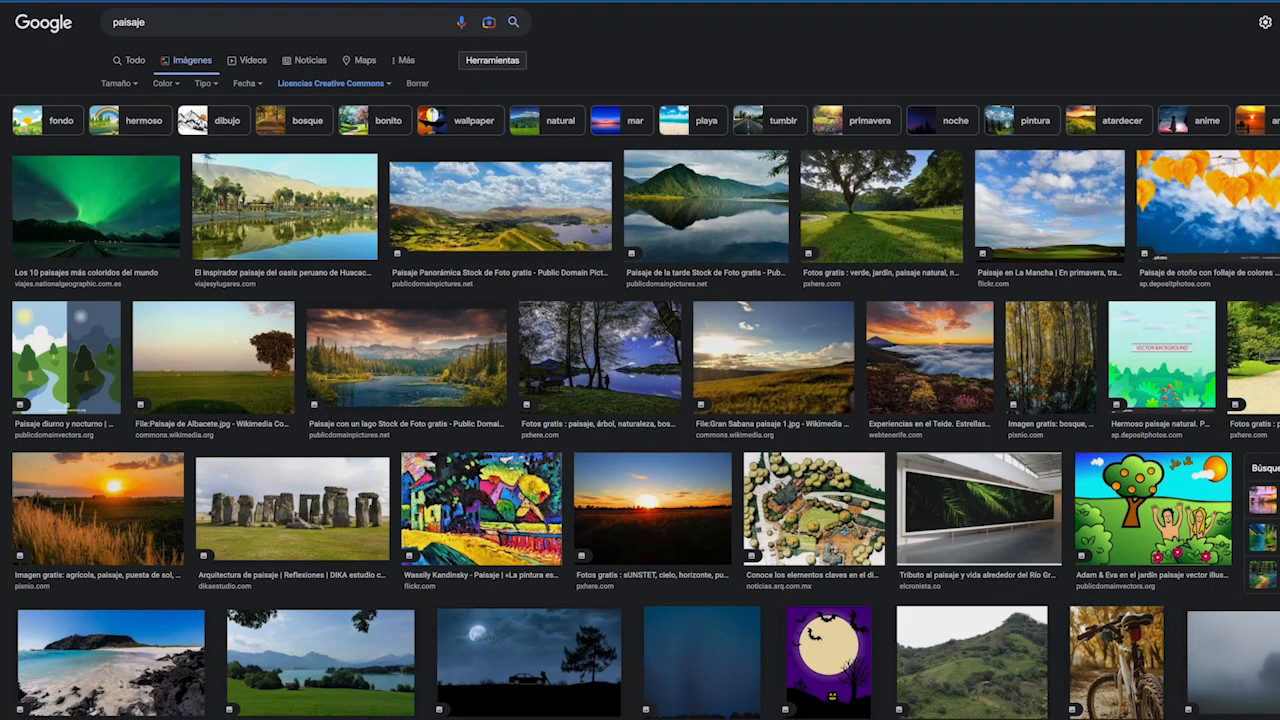
Go to the Pexels website and search its free photos for "paisaje"
type("pexels")
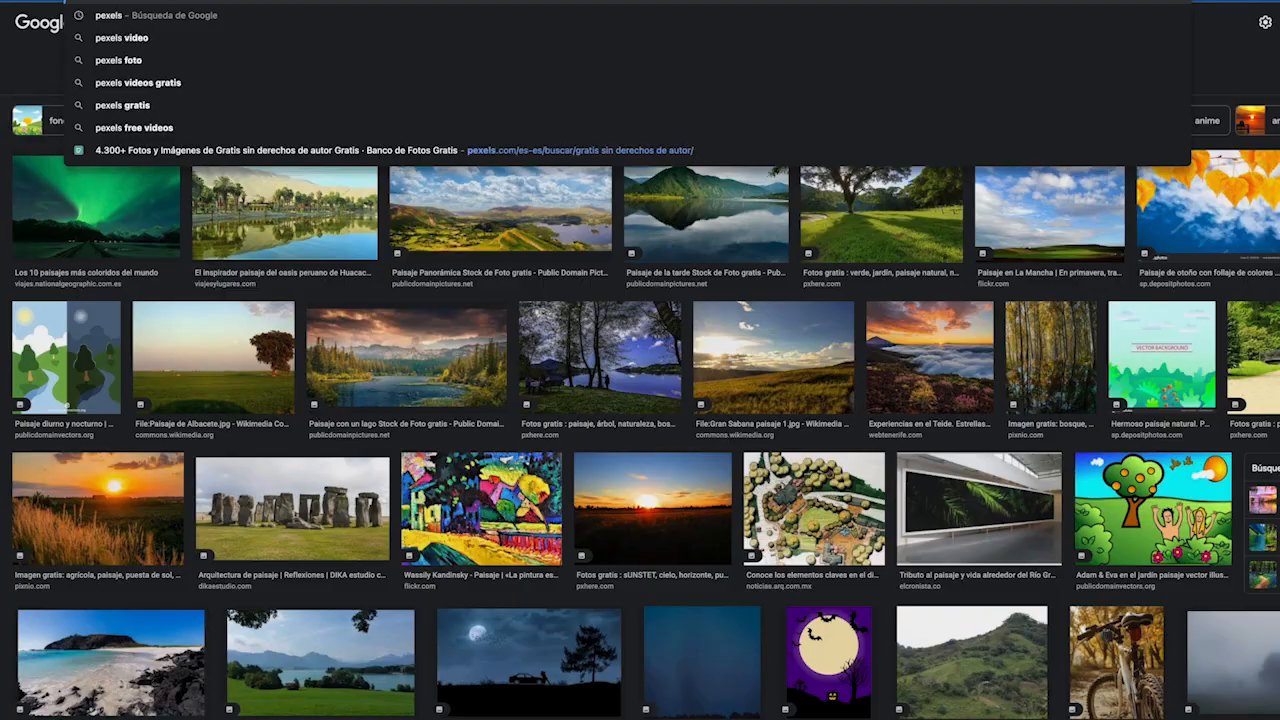
key("Return")
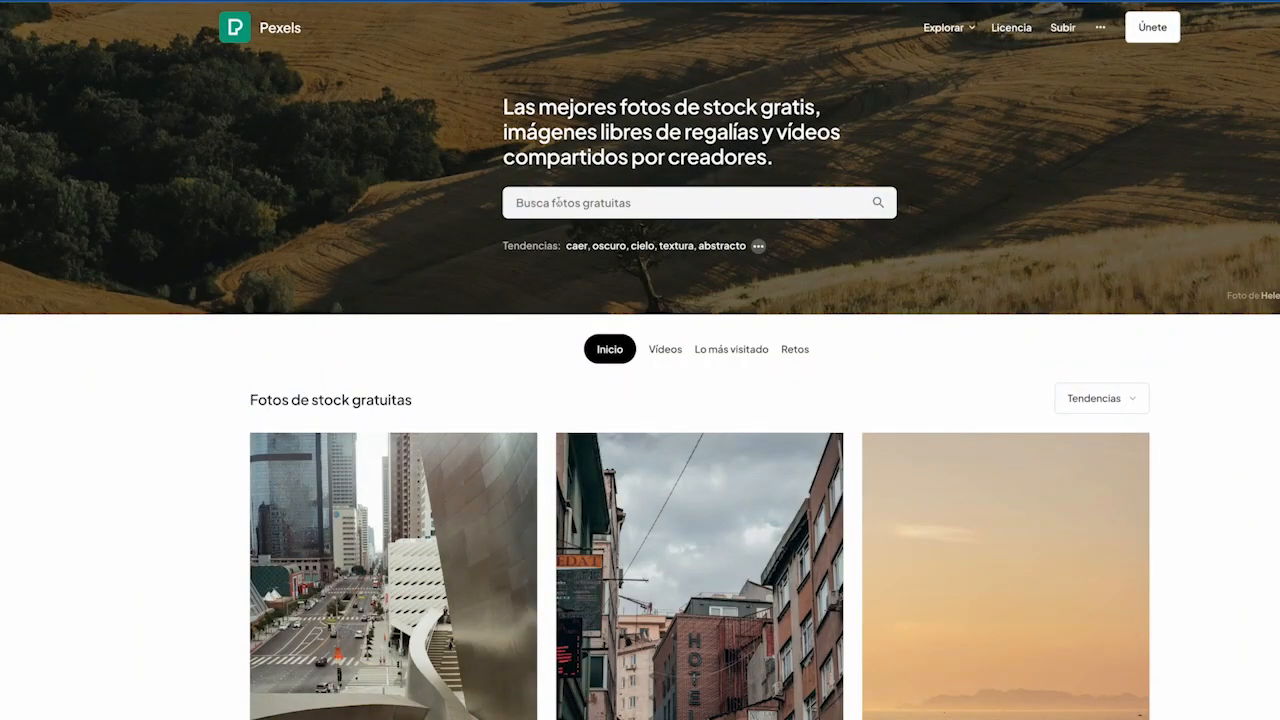
type("paisaje")
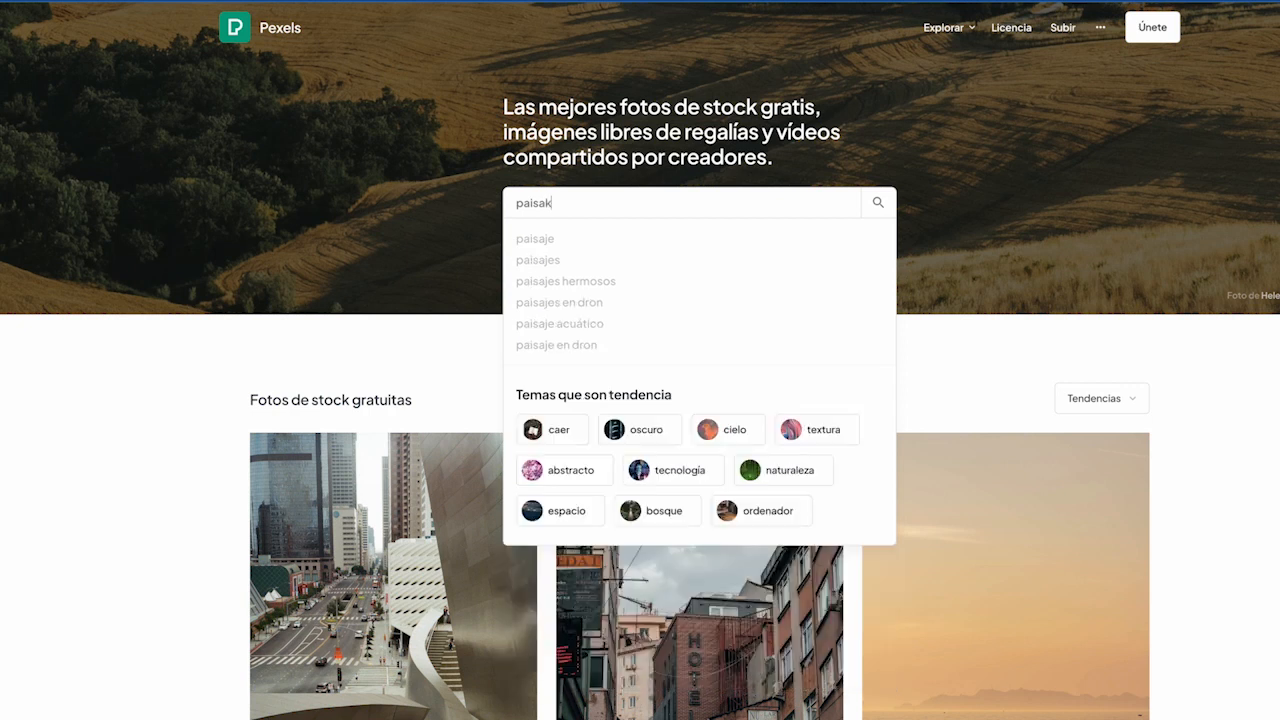
key("Return")
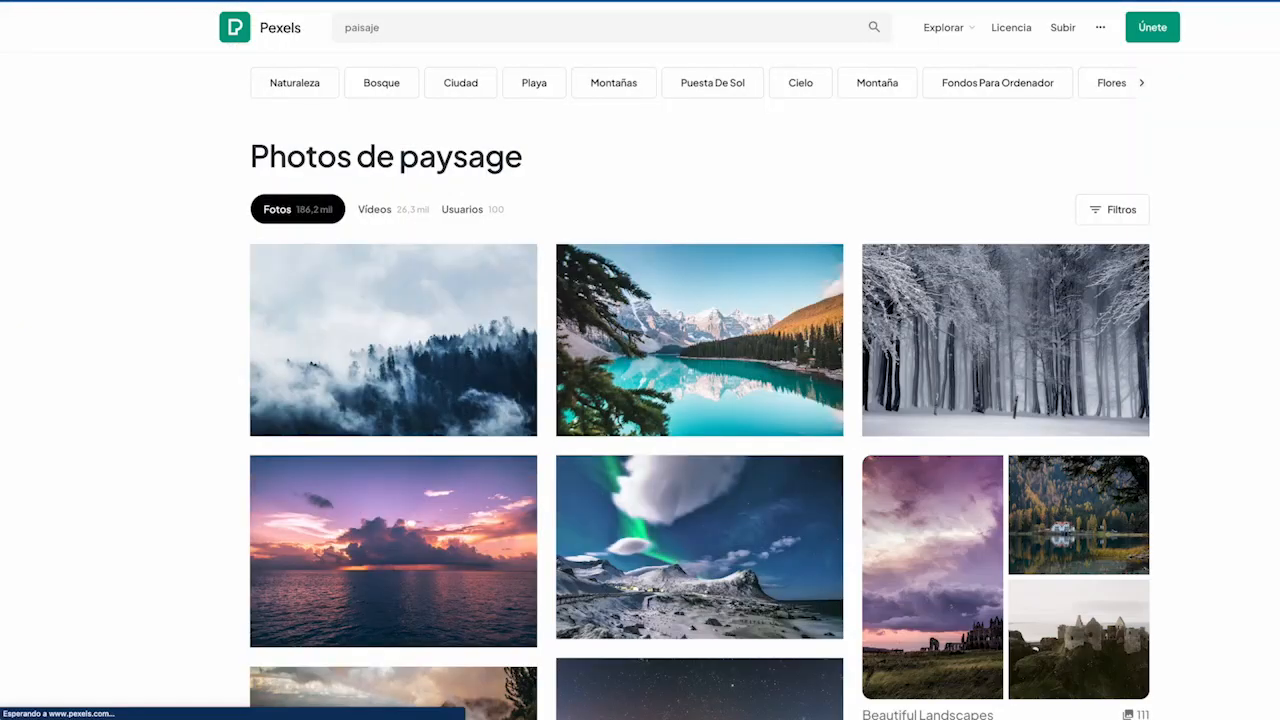
Open the photo of the misty pine forest and examine its usage licence, photo information and similar content
left_click(404, 363)
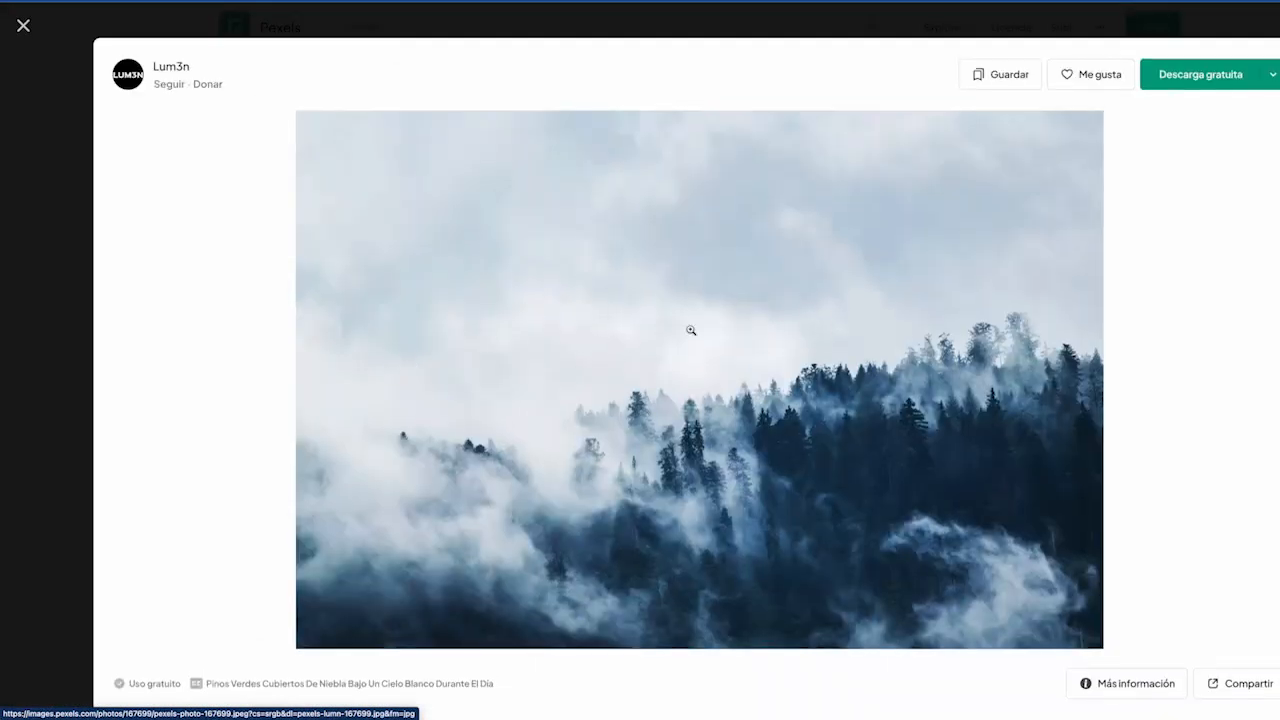
scroll(1172, 251, "down", 2)
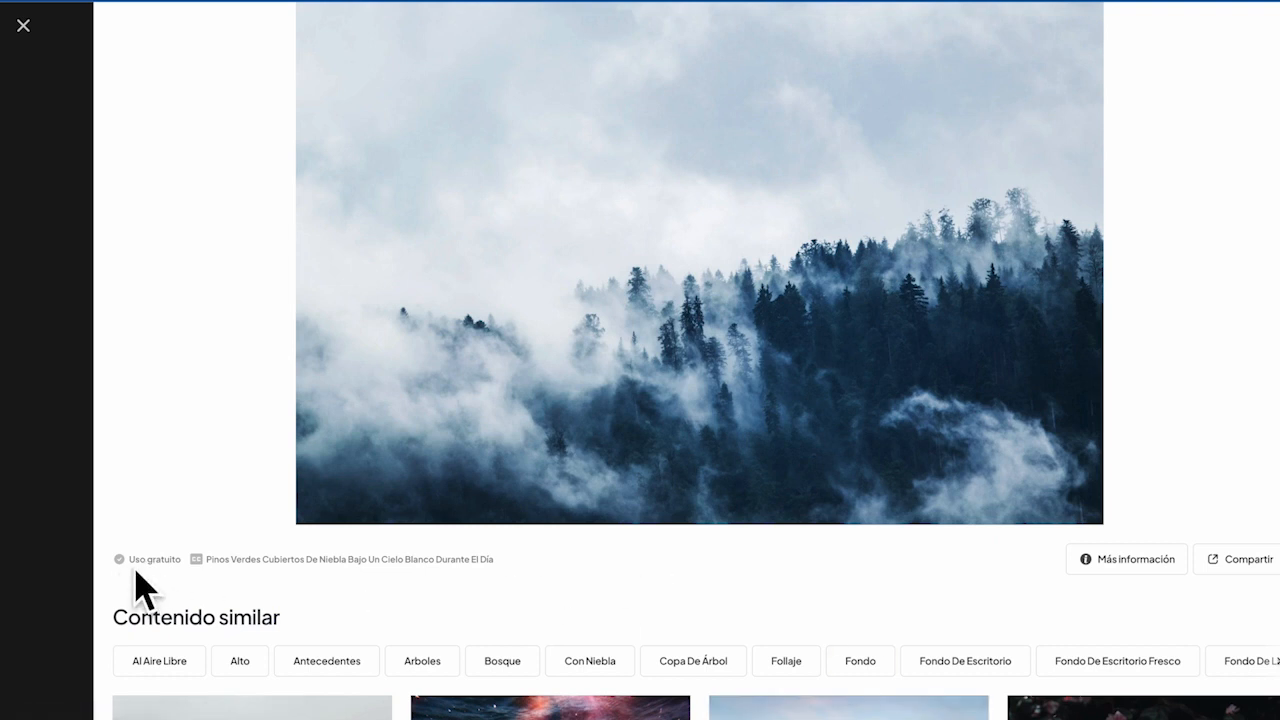
left_click(1136, 560)
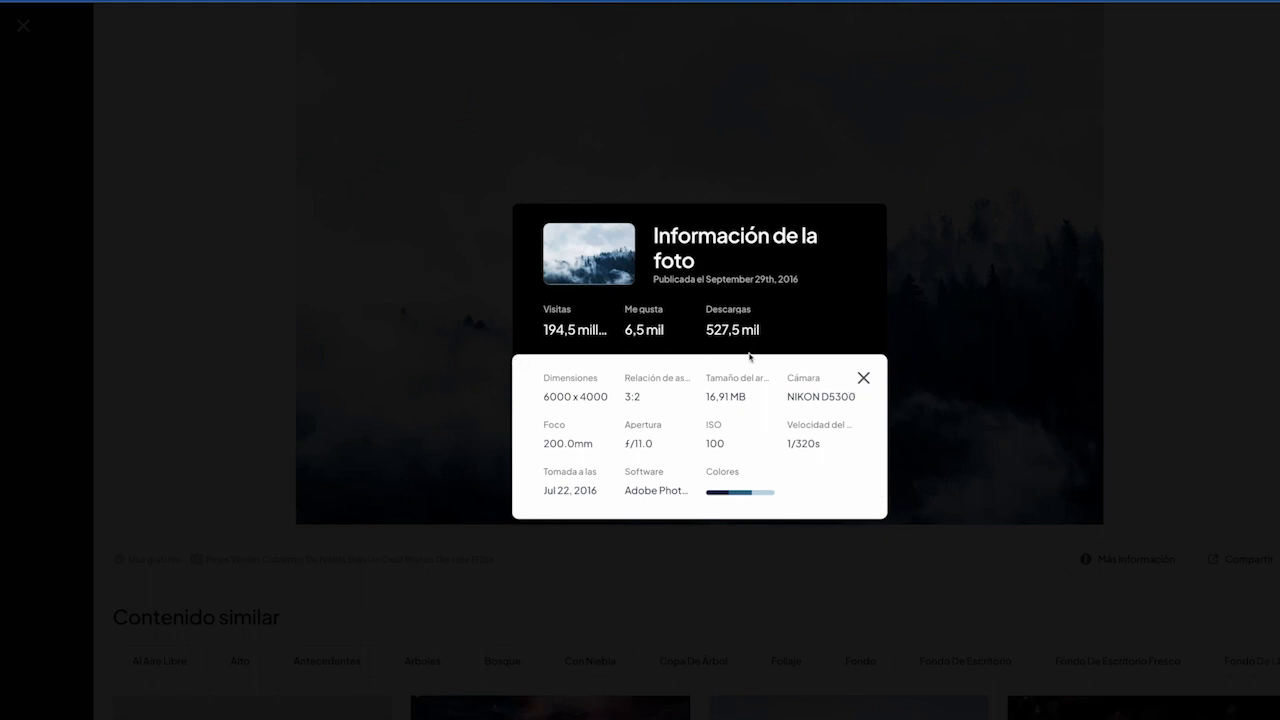
left_click(1197, 354)
scroll(1181, 357, "down", 2)
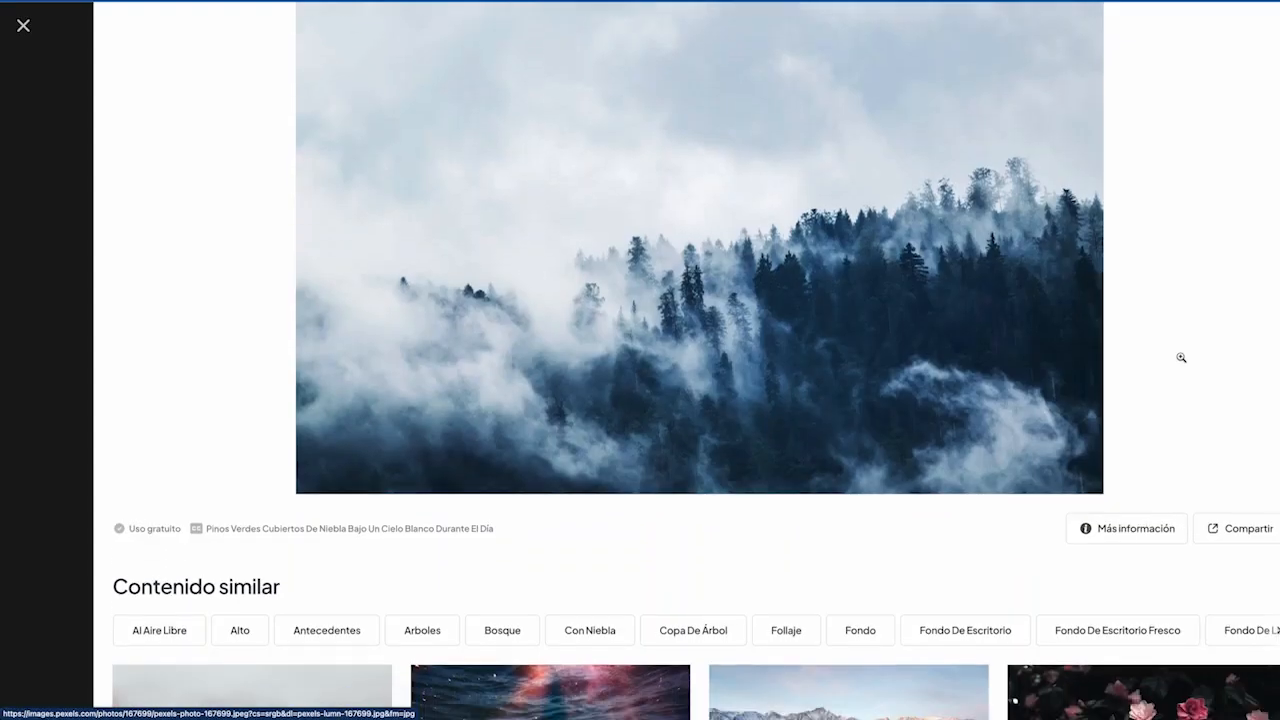
scroll(1181, 357, "down", 2)
Download the misty pine forest photo for free and dismiss the donation request
scroll(1181, 357, "up", 3)
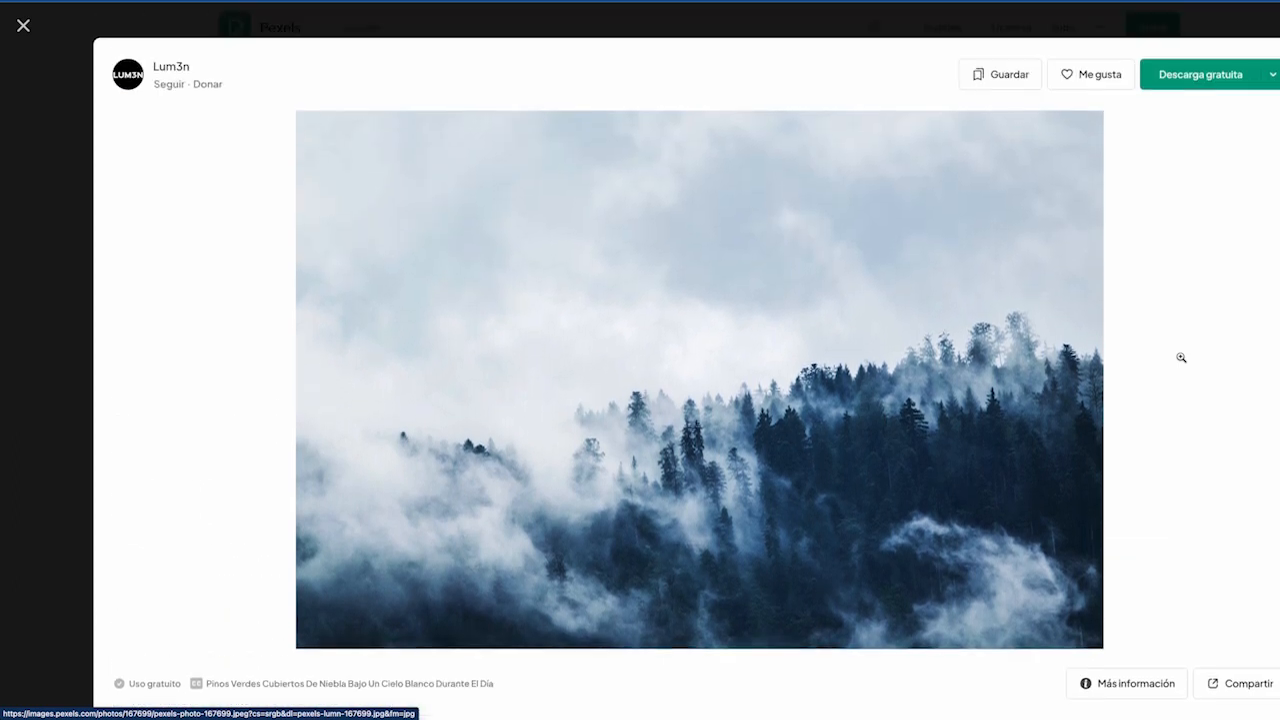
left_click(1187, 80)
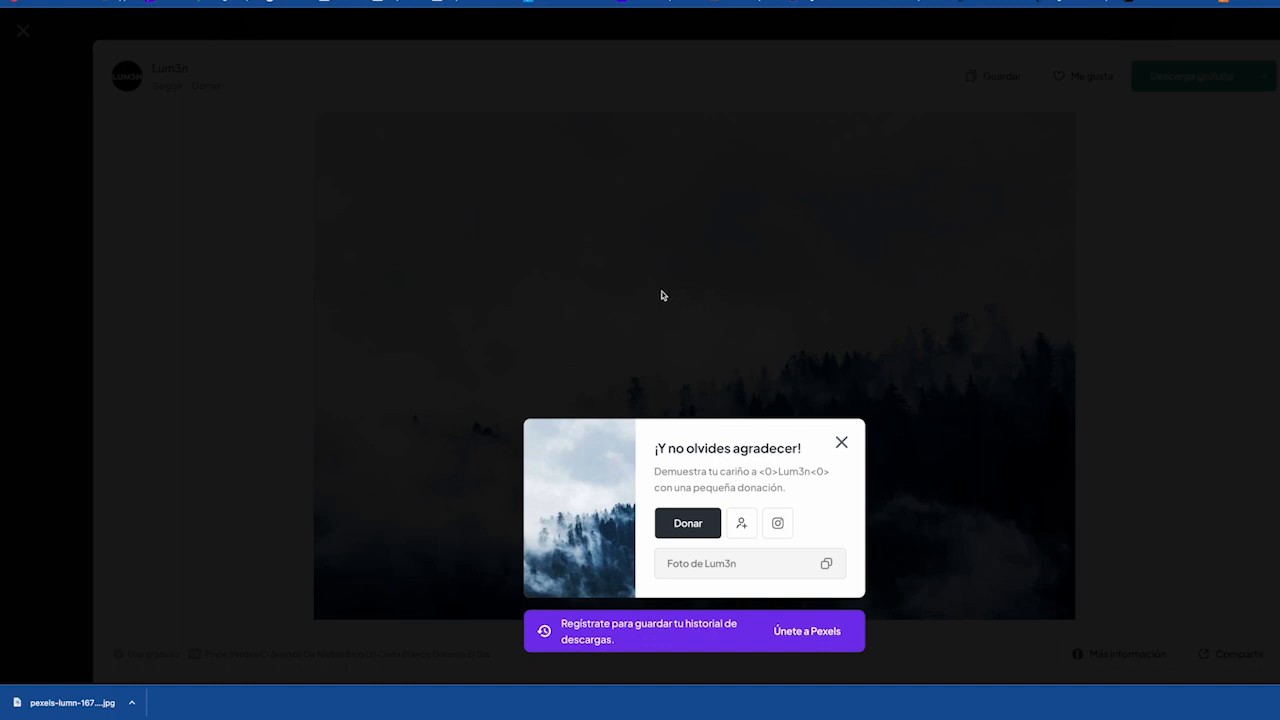
left_click(841, 443)
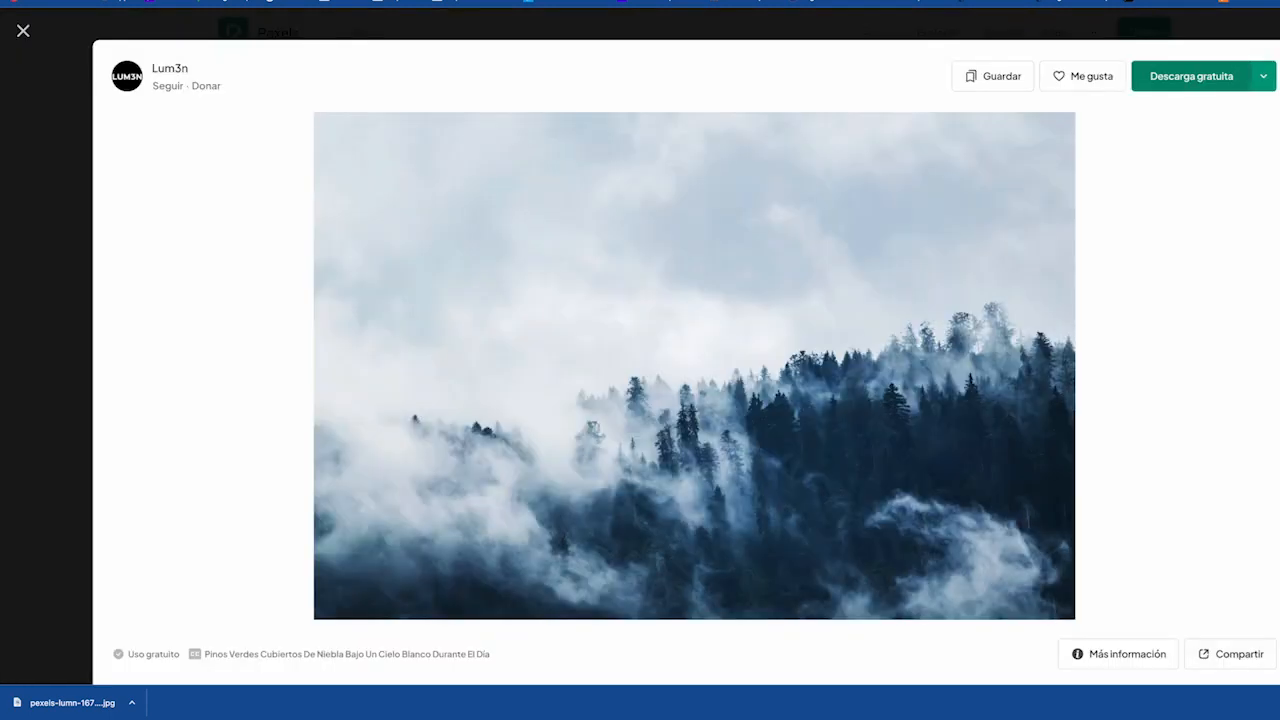
Open Pixabay in a new browser tab and search its images for "paisaje"
key("super+t")
type("pixa")
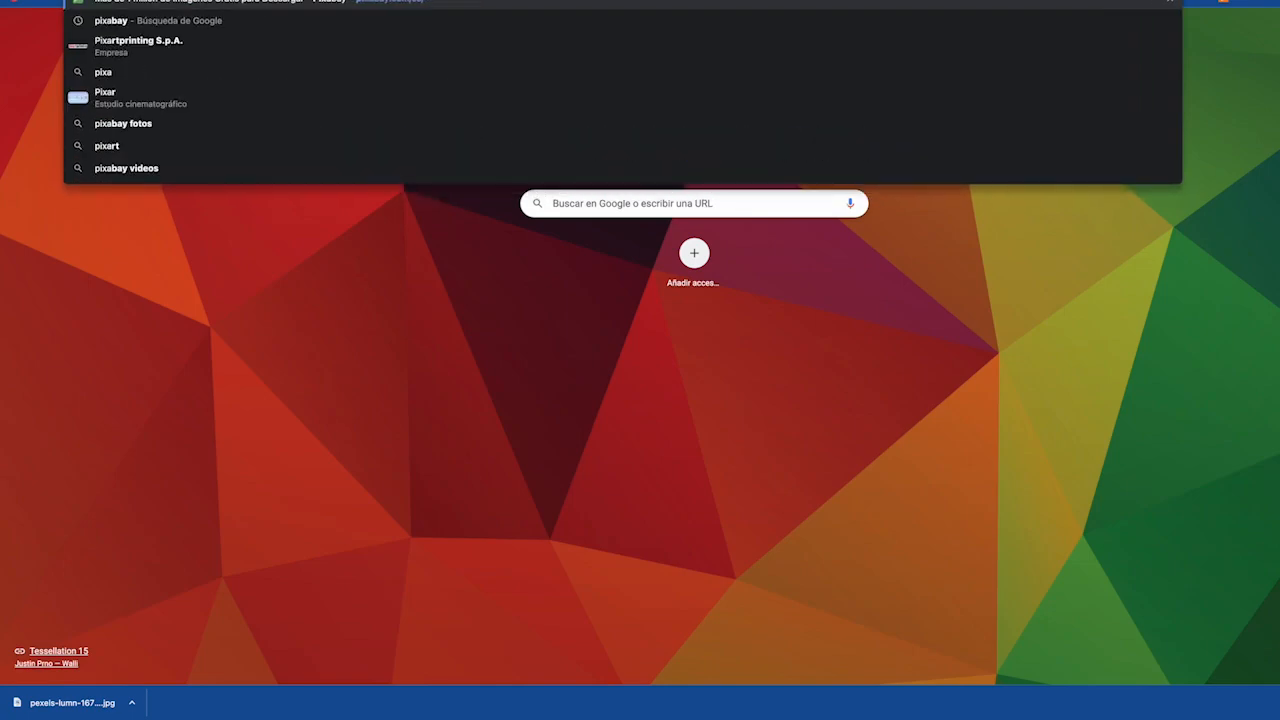
key("Return")
left_click(510, 245)
type("pai")
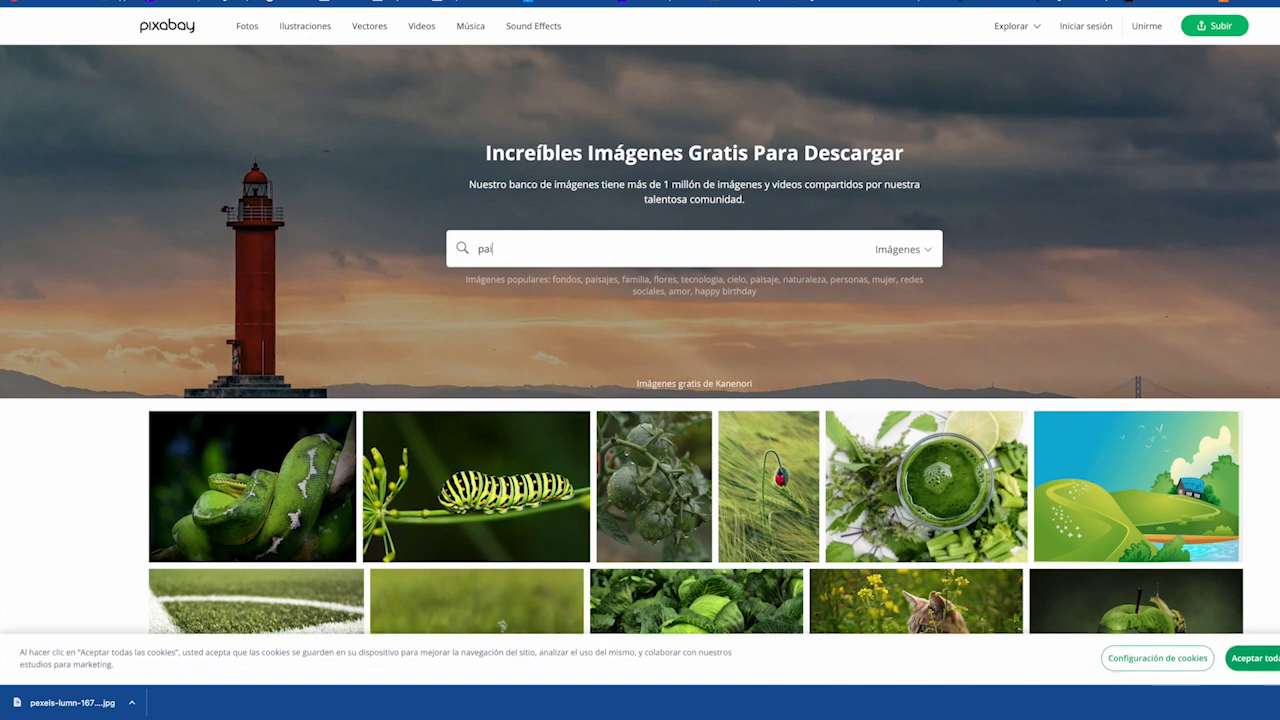
type("saje")
key("Return")
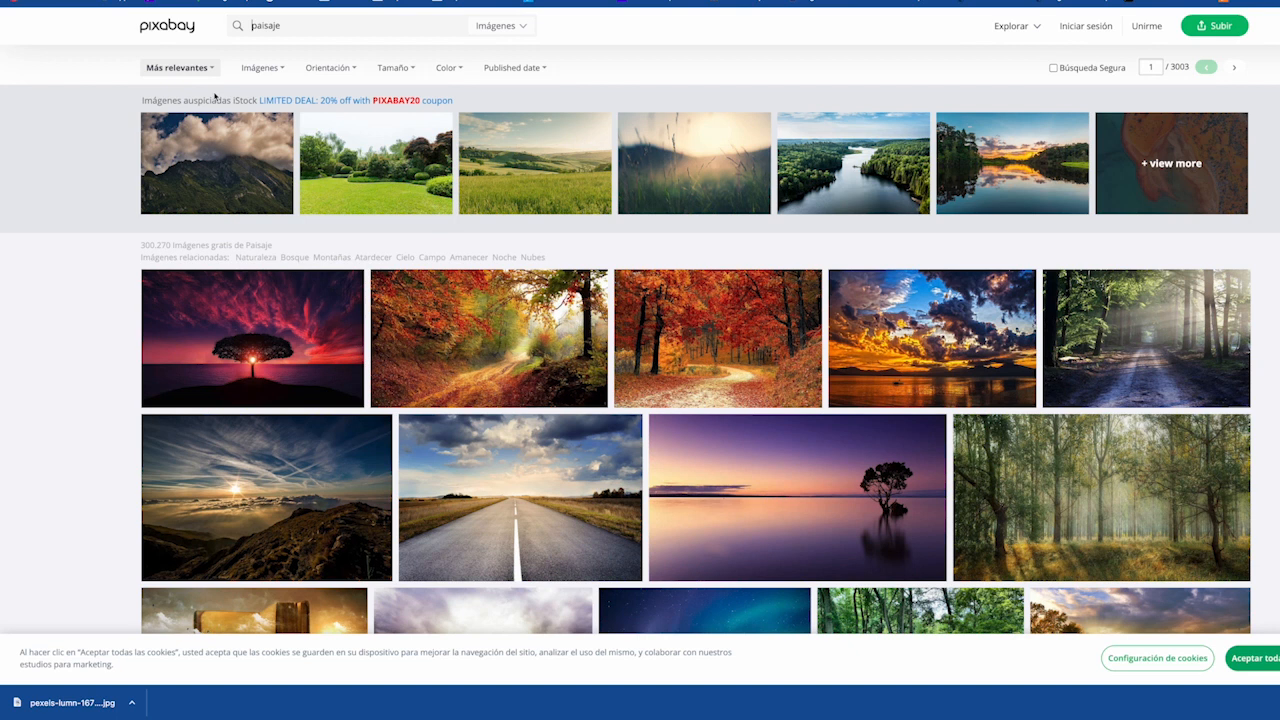
Open the Pixabay photo of the lone tree silhouetted against the red sunset to check its licence and download option
left_click(287, 355)
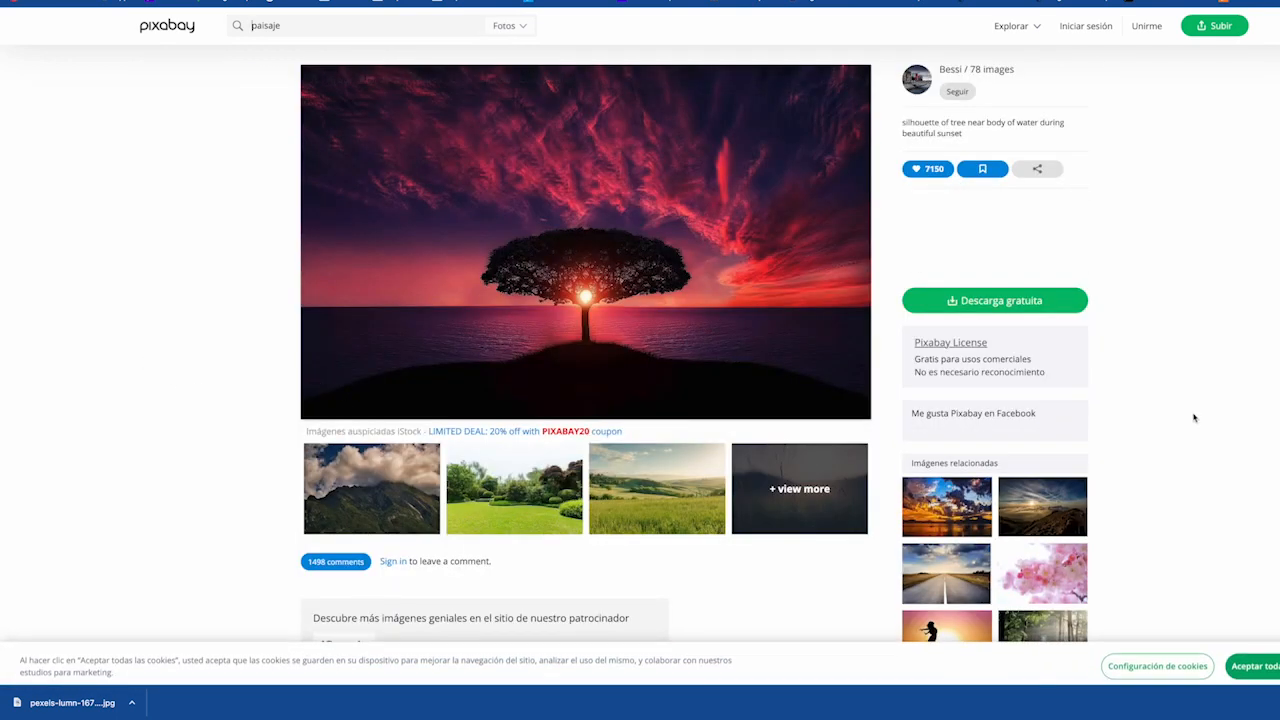
scroll(1093, 387, "down", 1)
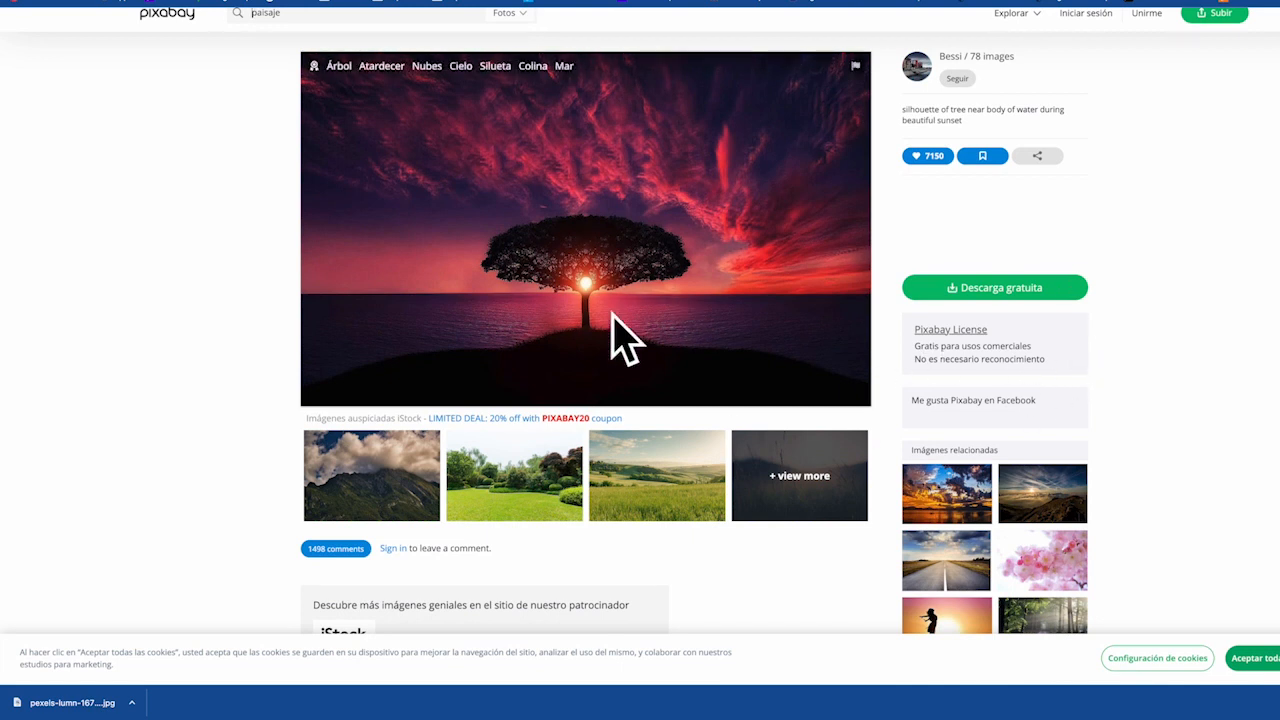
Switch from the Pixabay photo to YouTube and search for "the weather and climate"
scroll(583, 249, "down", 3)
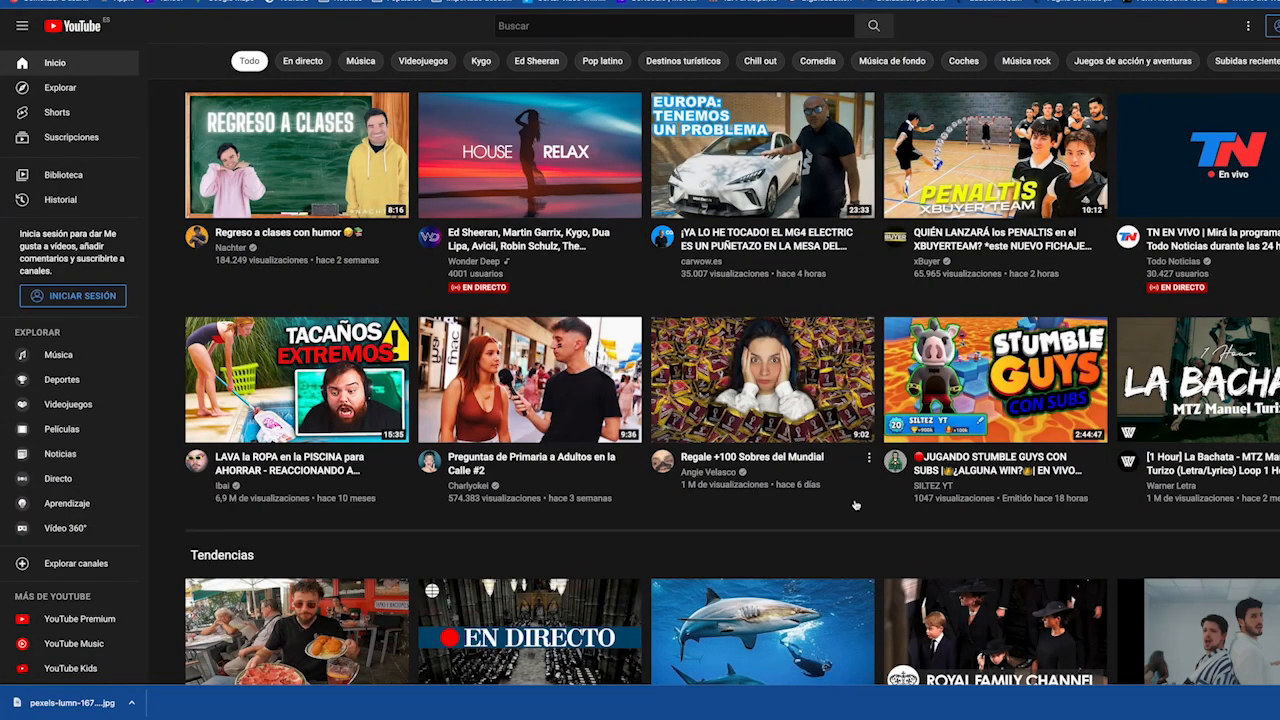
left_click(524, 25)
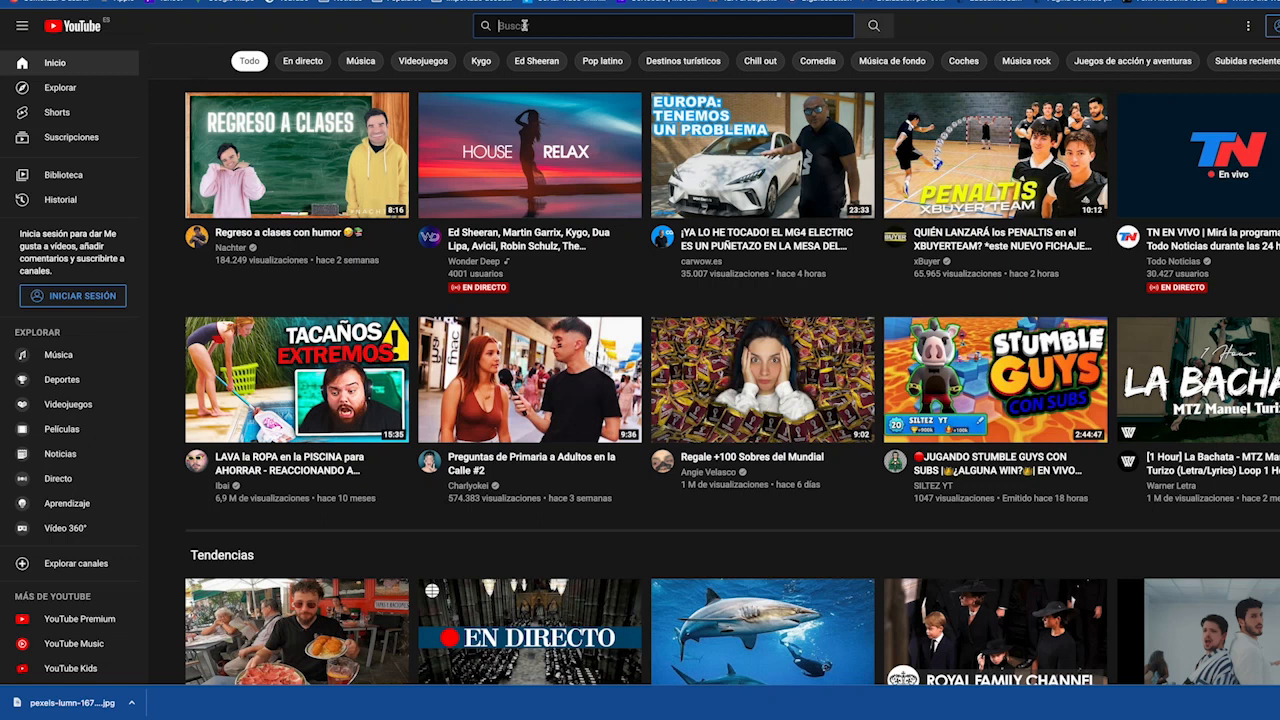
type("the weather and climate")
key("Return")
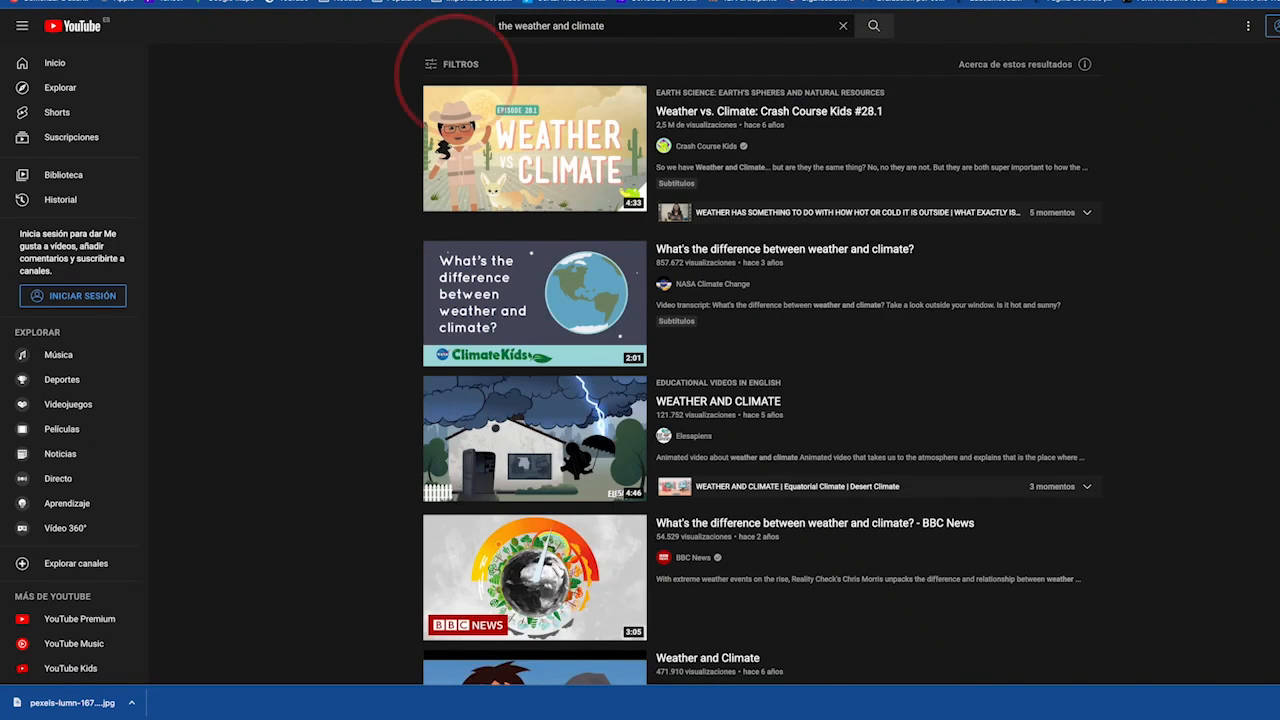
Filter the video results to a duration under 4 minutes (Menos de 4 minutos) and the Creative Commons feature
left_click(456, 70)
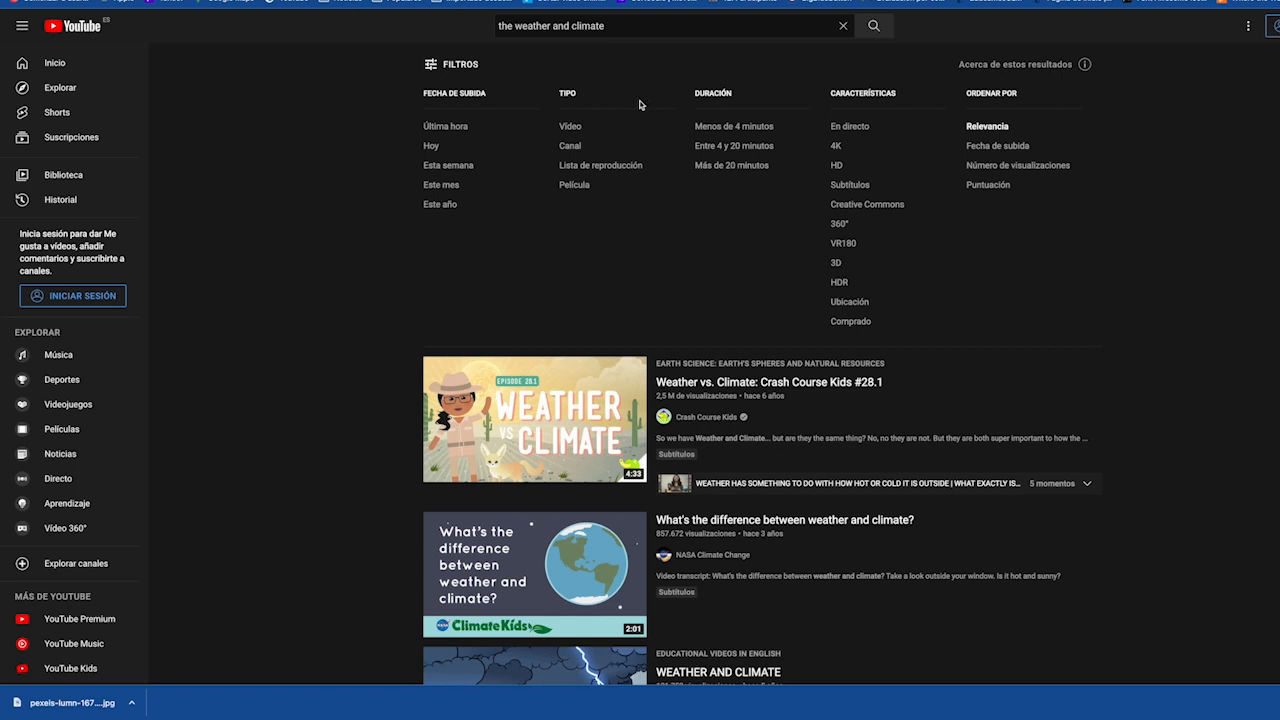
left_click(734, 132)
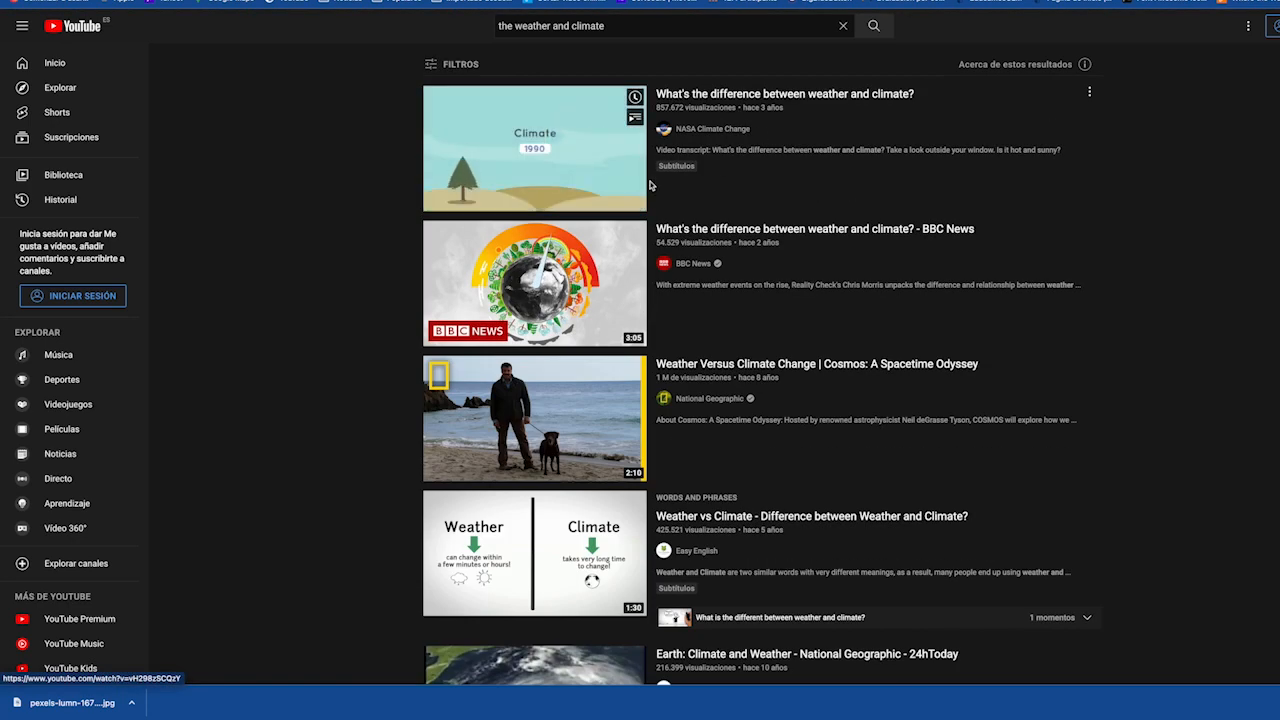
left_click(455, 64)
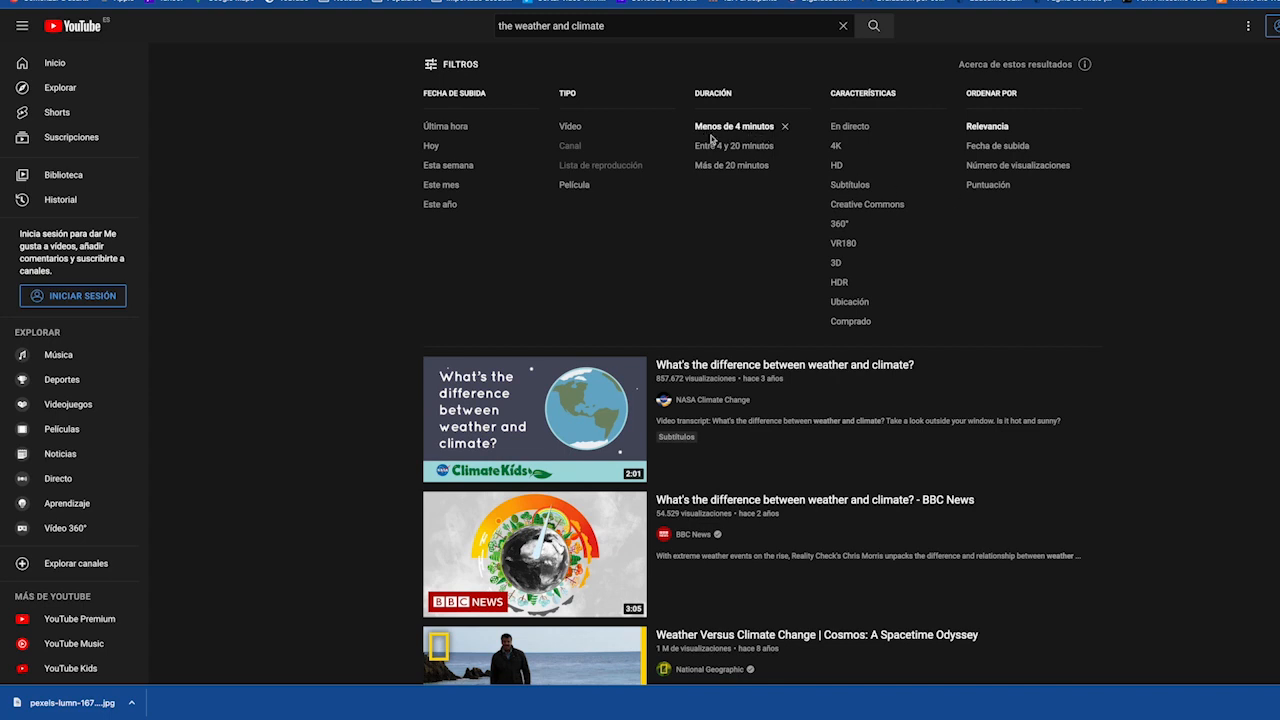
left_click(883, 208)
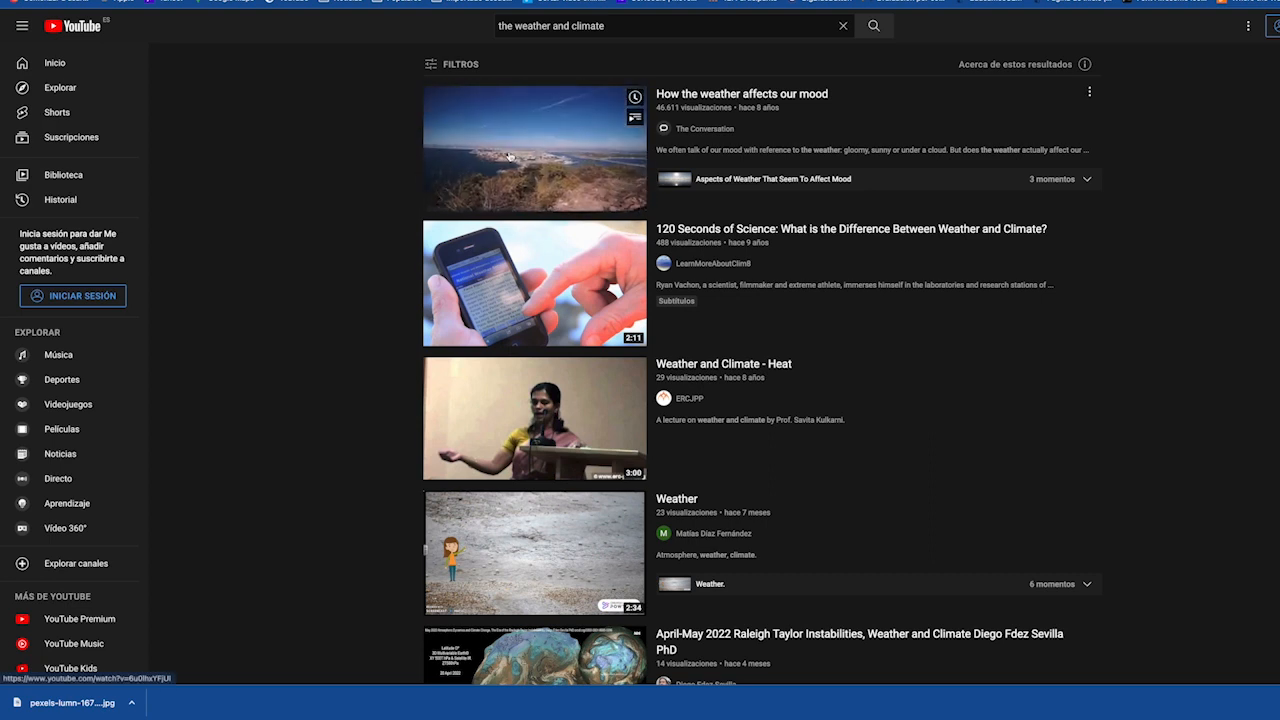
Browse the filtered results, open the video "Ideas for Teaching About Weather" and pause its playback
scroll(509, 157, "down", 1)
scroll(509, 157, "down", 4)
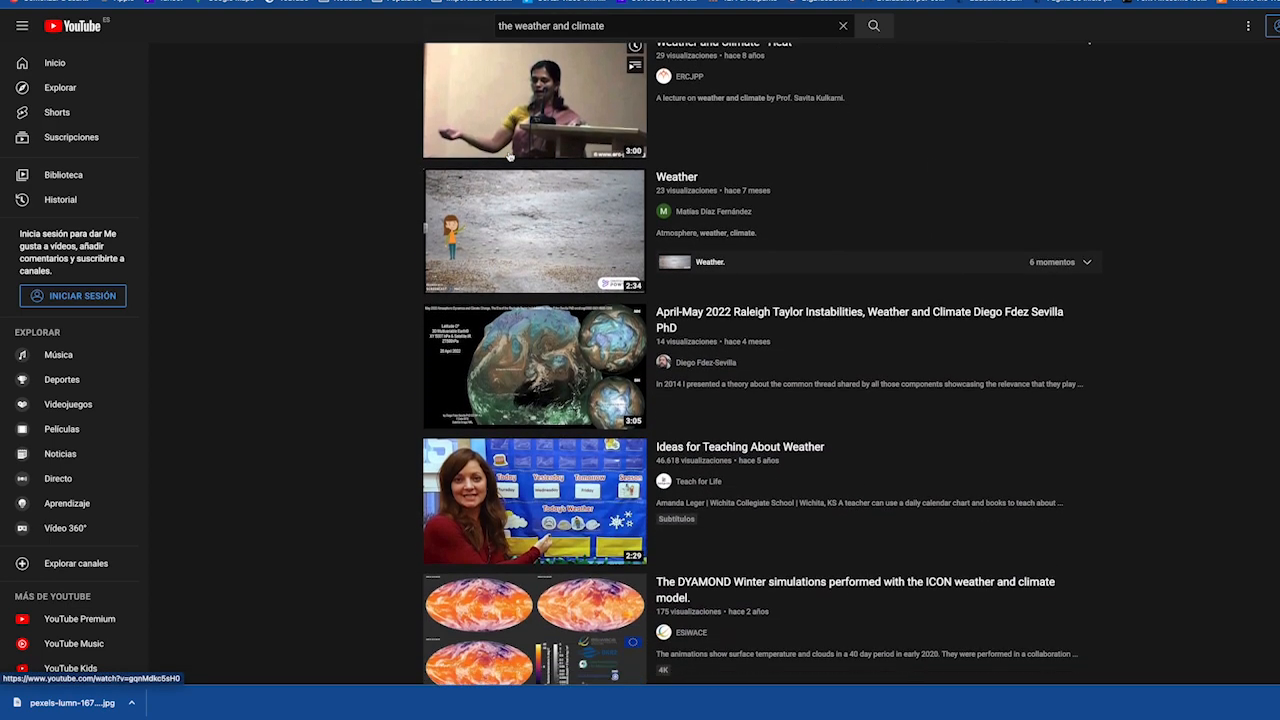
scroll(509, 157, "down", 1)
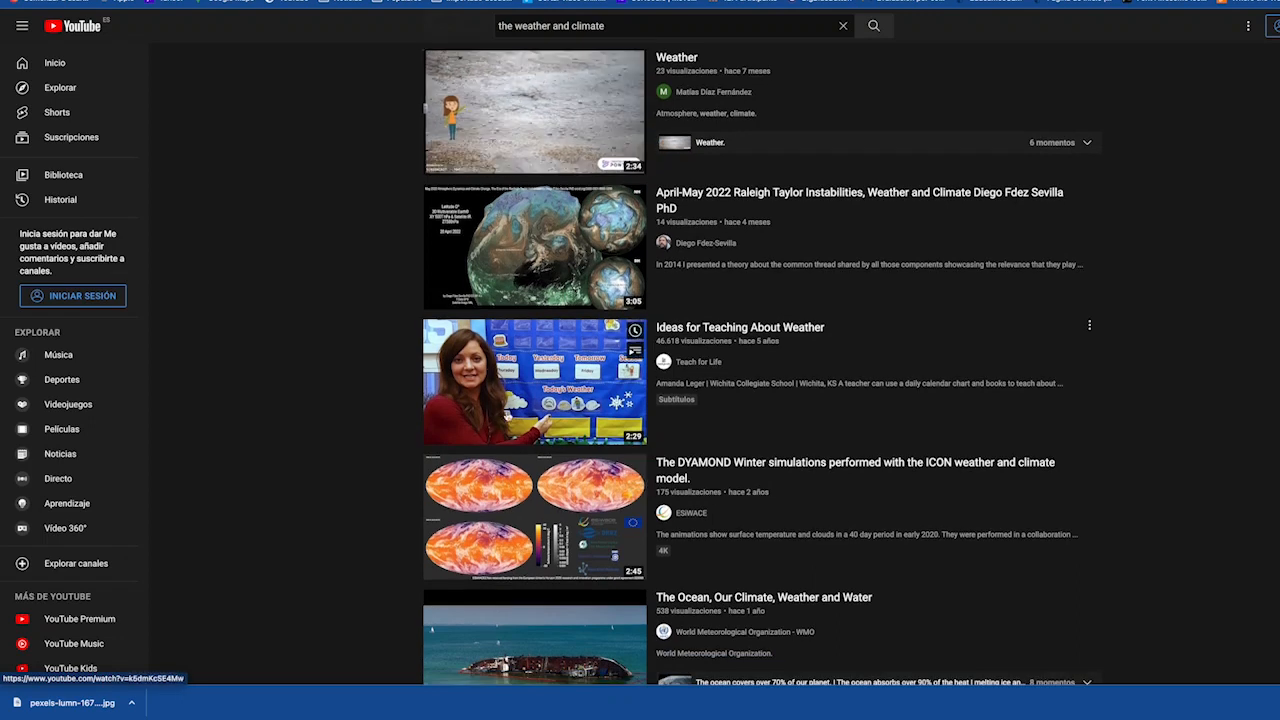
mouse_move(539, 361)
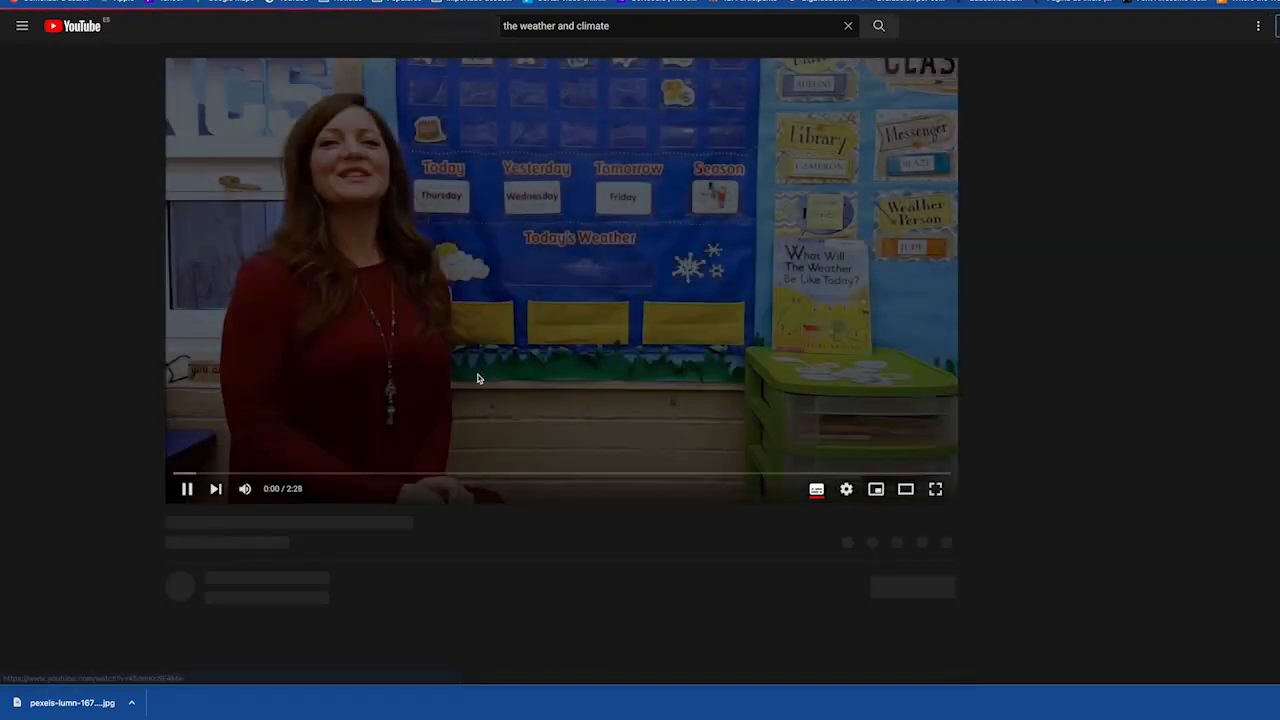
left_click(539, 361)
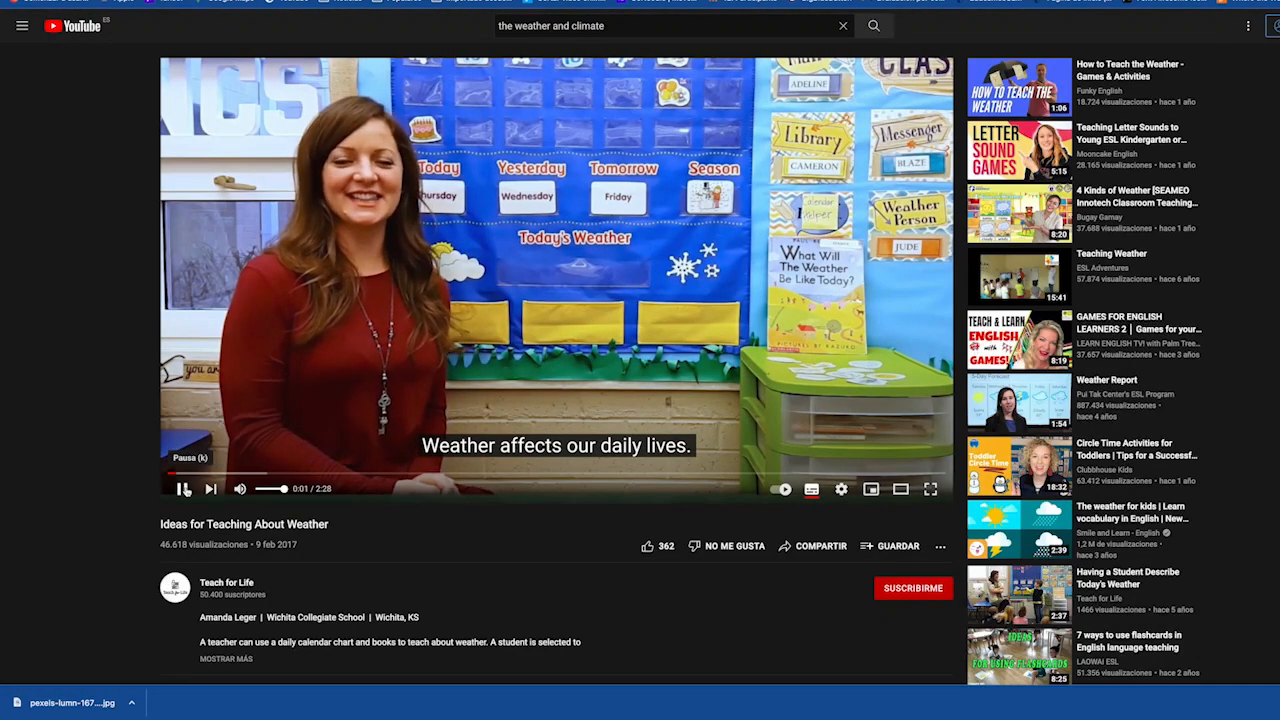
left_click(256, 408)
Expand the full description of the video to check its licence
scroll(256, 408, "down", 3)
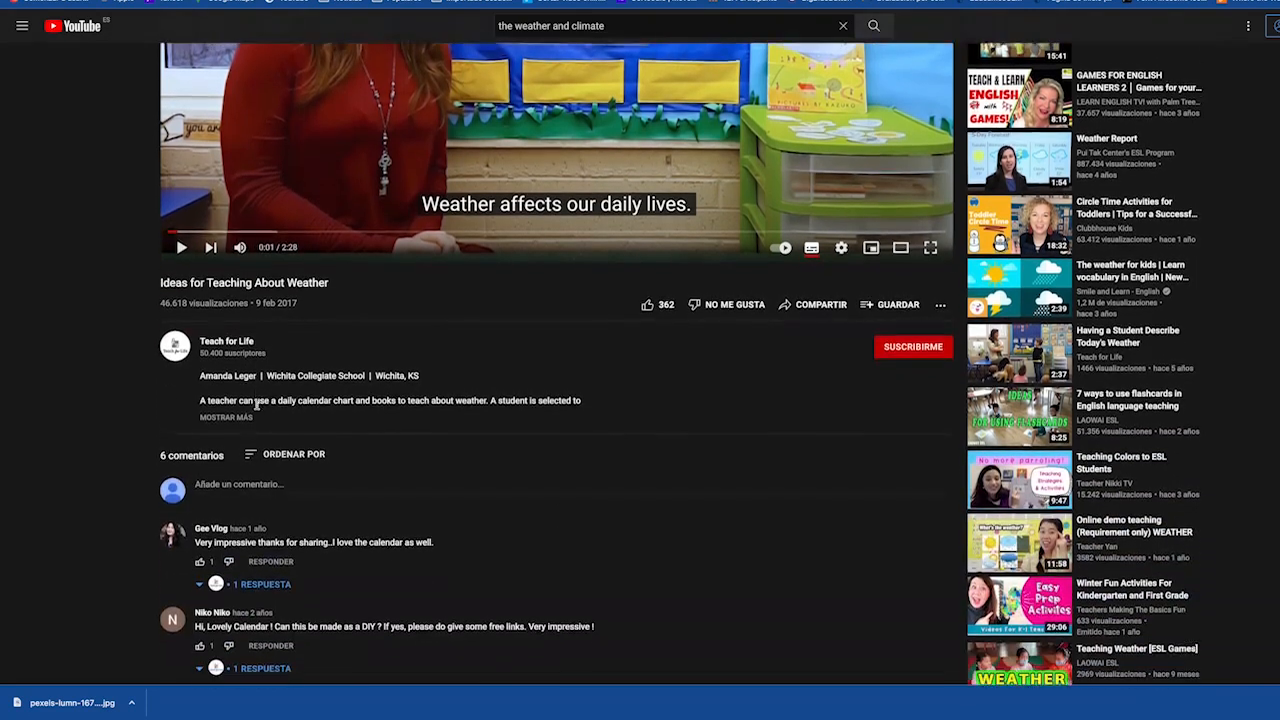
left_click(231, 415)
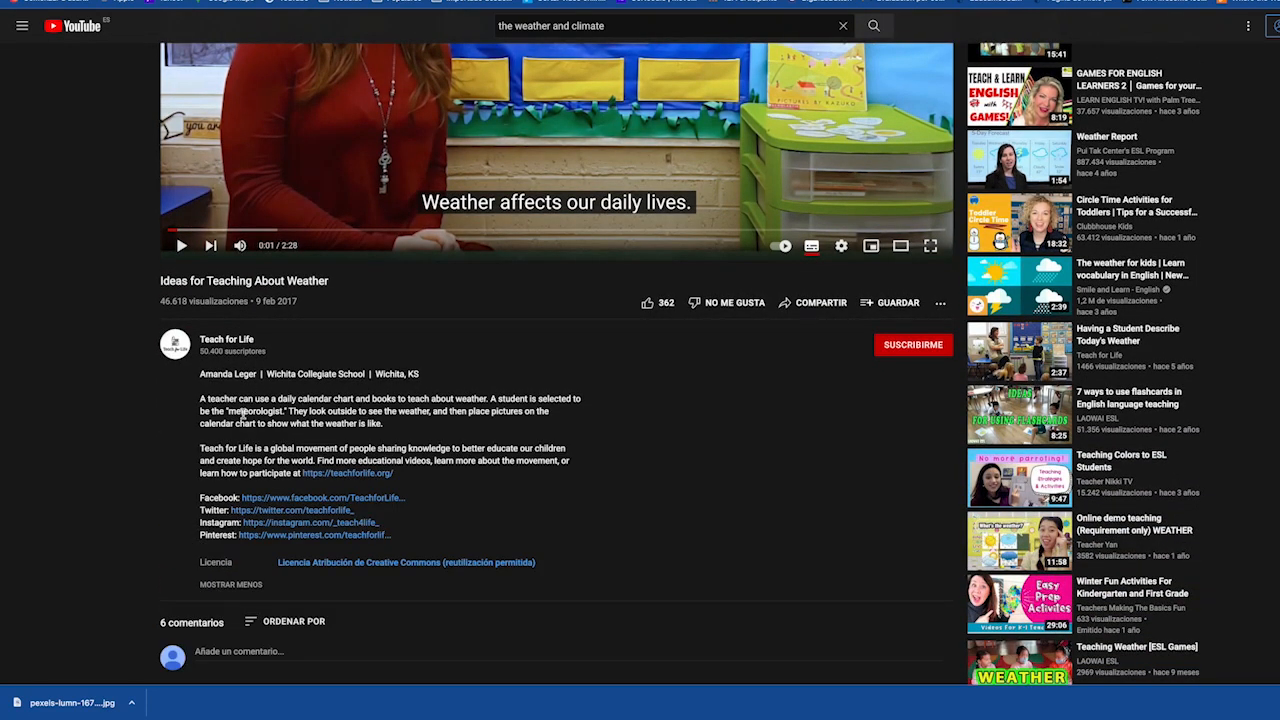
scroll(241, 415, "down", 2)
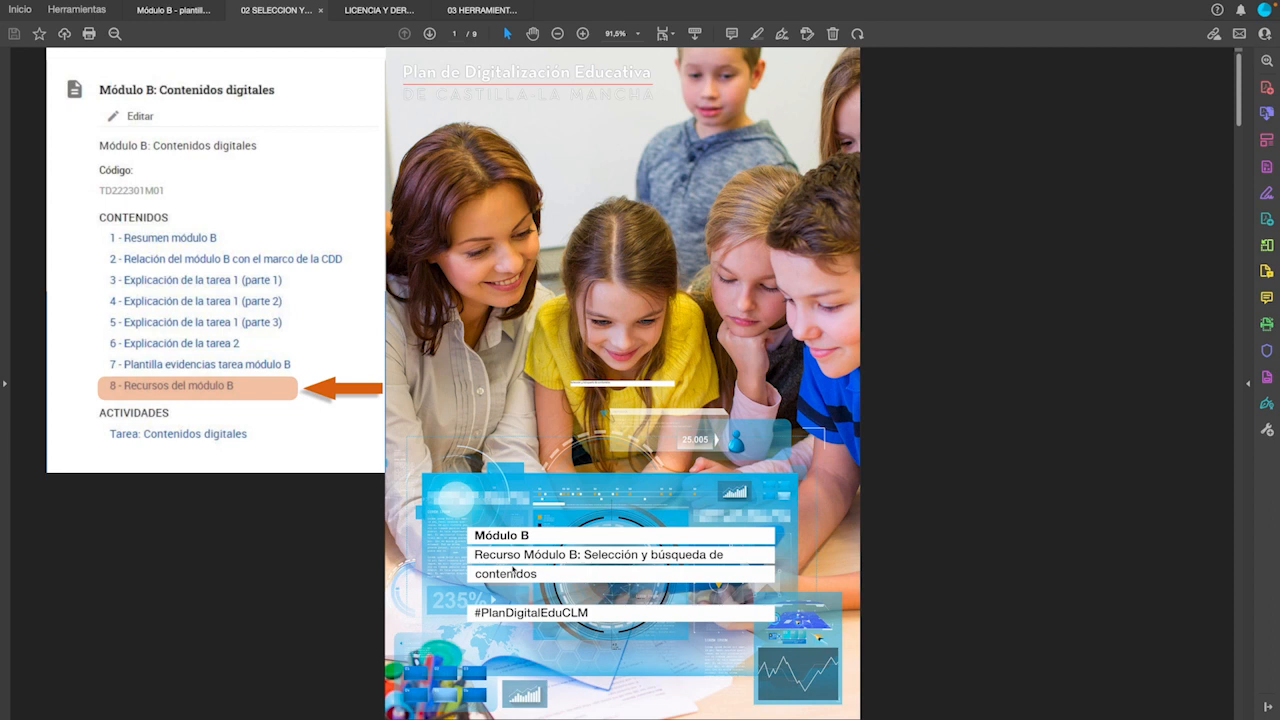
In the PDF on selecting and searching for content, find section 2.2 Enlaces web and examine its table of resource links
scroll(547, 540, "down", 6)
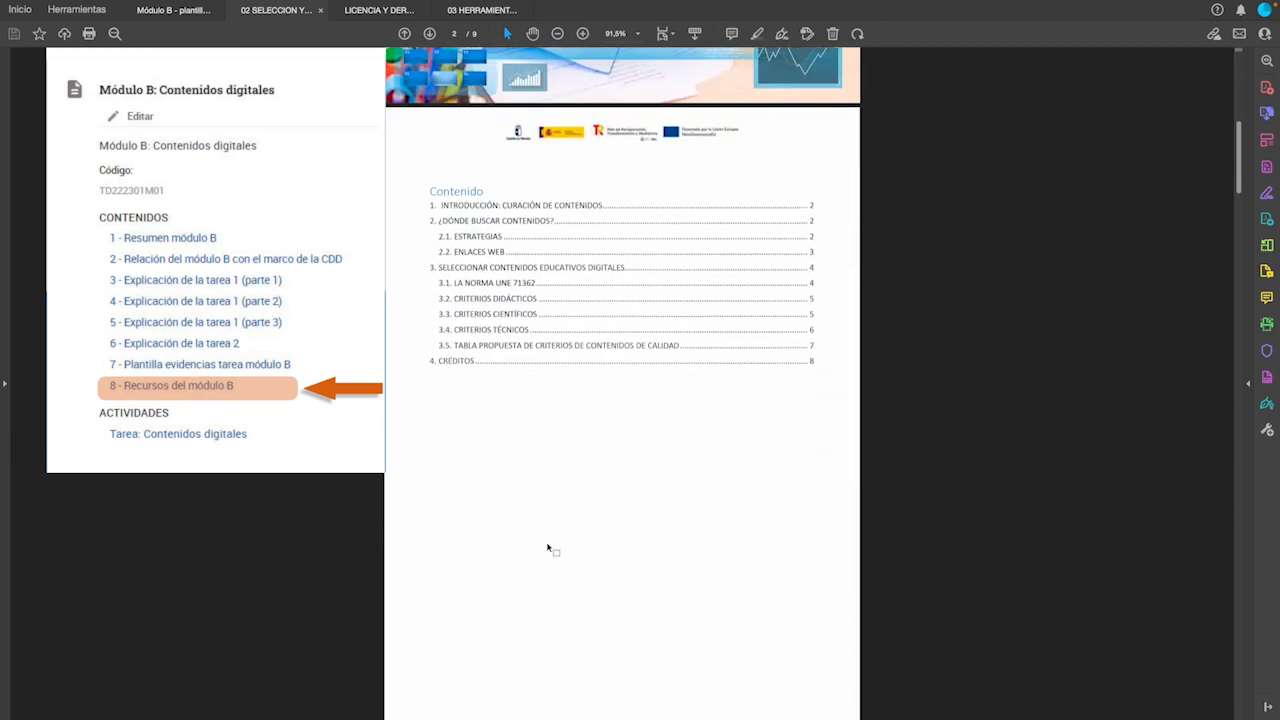
scroll(547, 544, "down", 15)
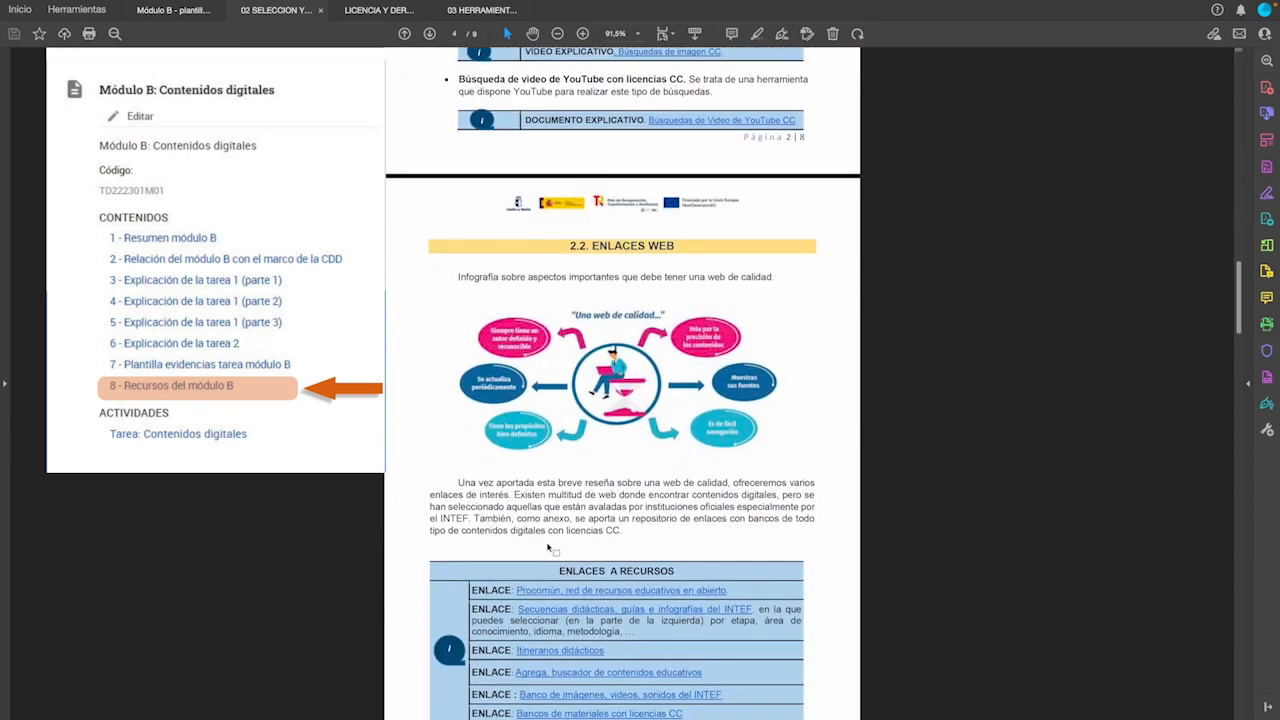
scroll(547, 544, "down", 1)
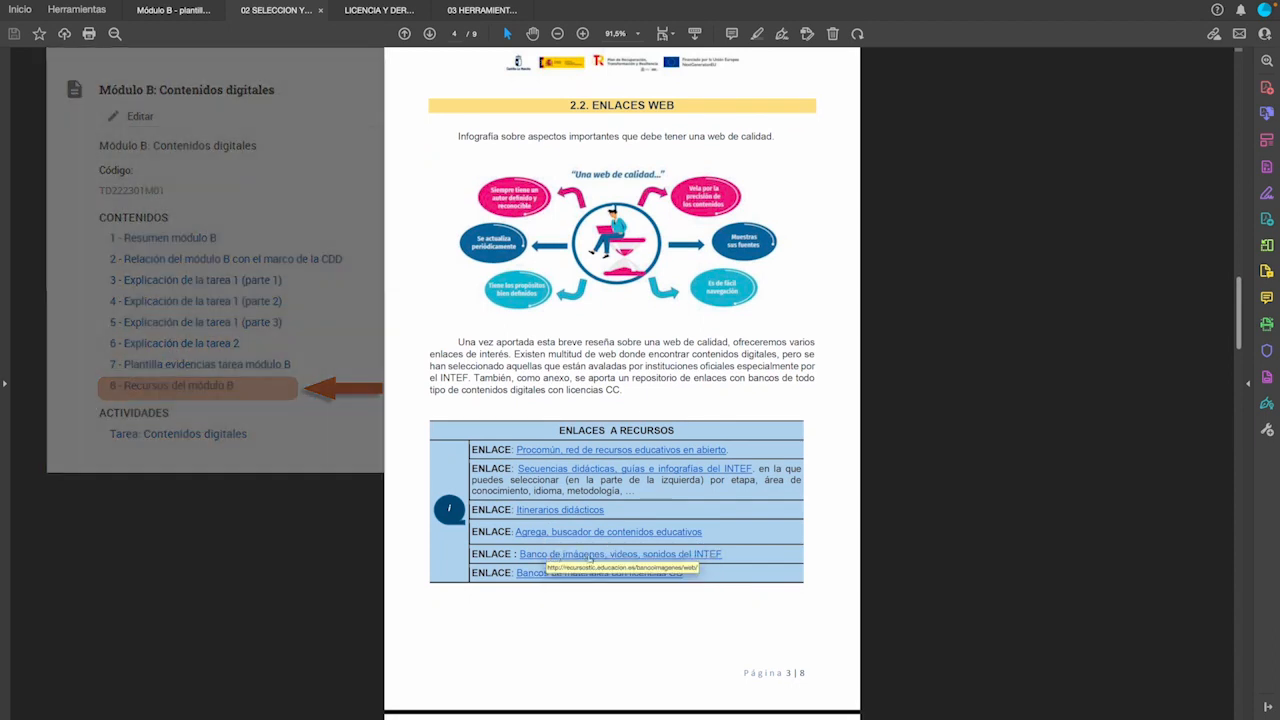